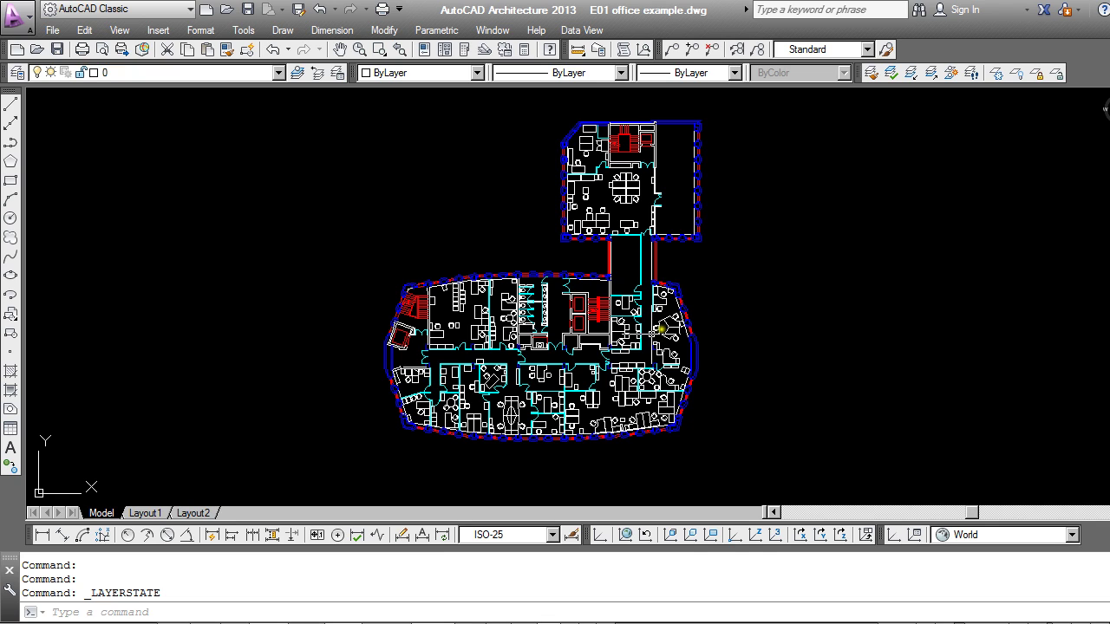
scroll(542, 347, up, 2)
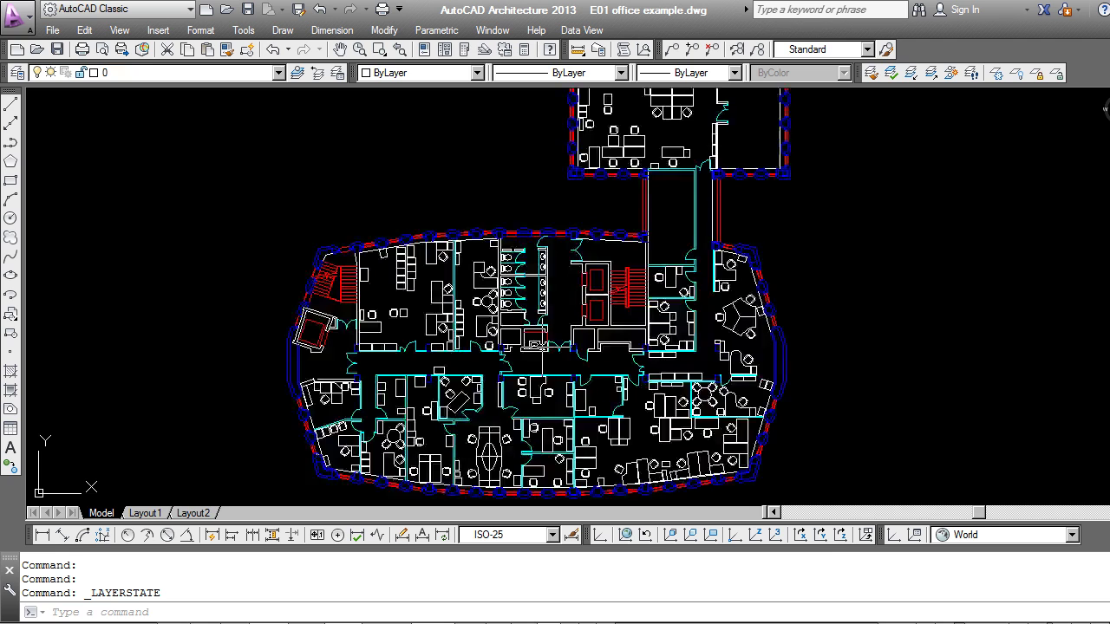
scroll(556, 384, up, 1)
scroll(555, 384, up, 3)
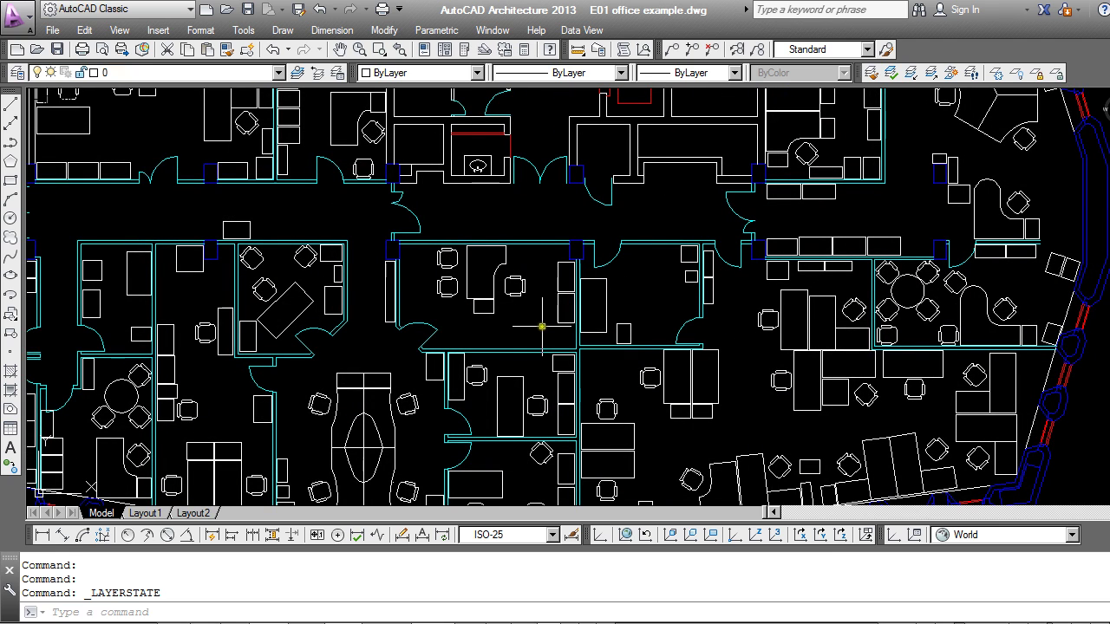
scroll(538, 319, down, 4)
middle_drag(531, 284, 551, 338)
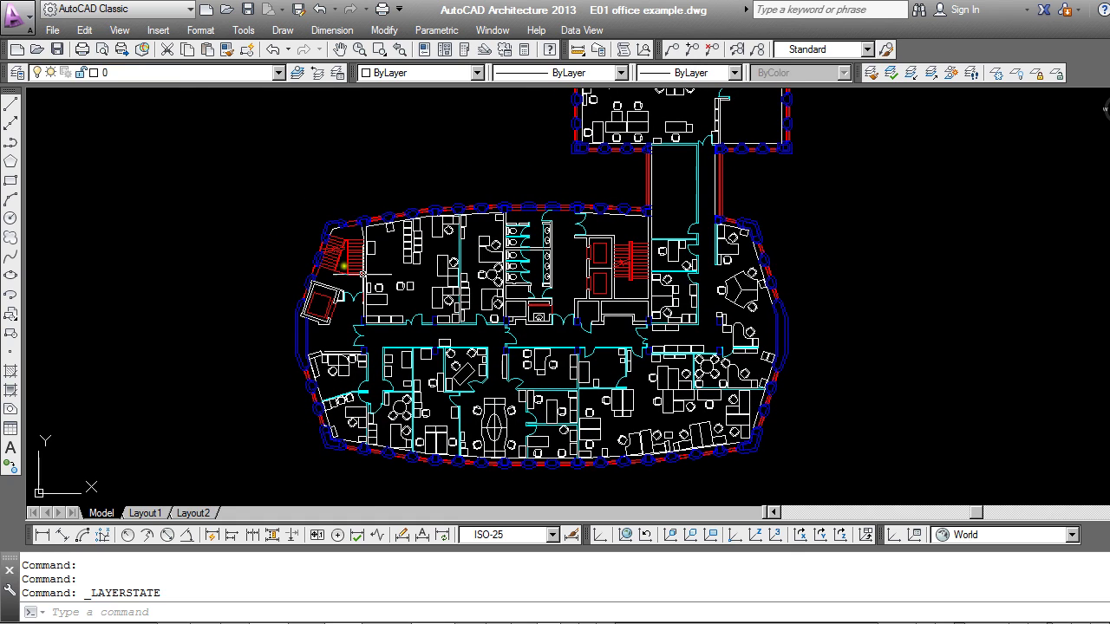
- Thaw all layers of the office floor plan at once in the Layer Properties Manager
click(19, 73)
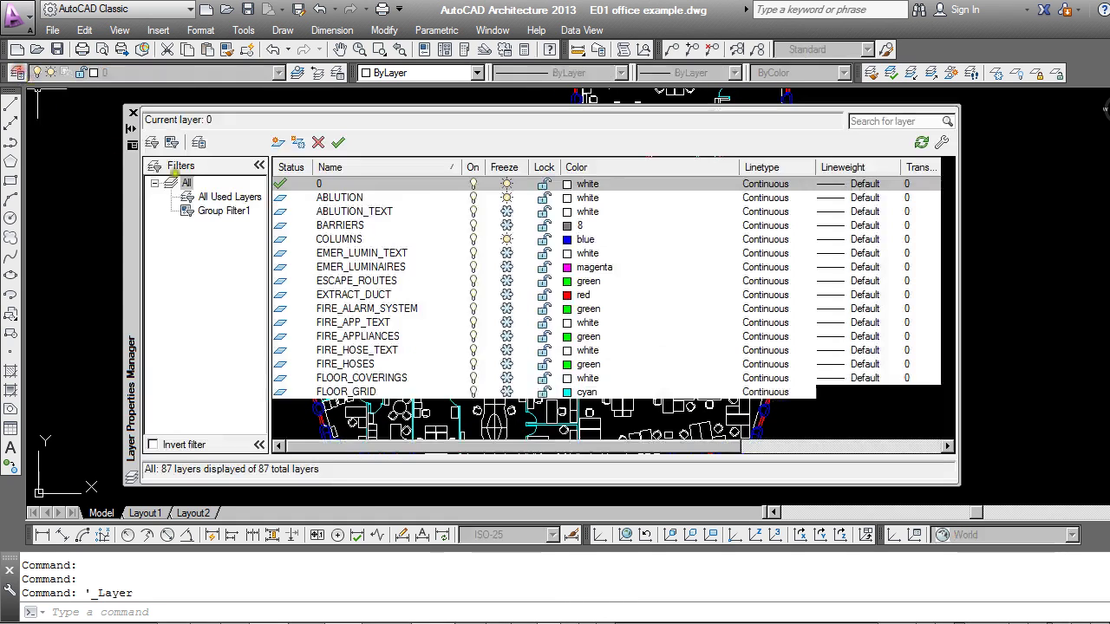
mouse_move(952, 229)
mouse_down()
mouse_move(948, 360)
mouse_move(945, 215)
mouse_up()
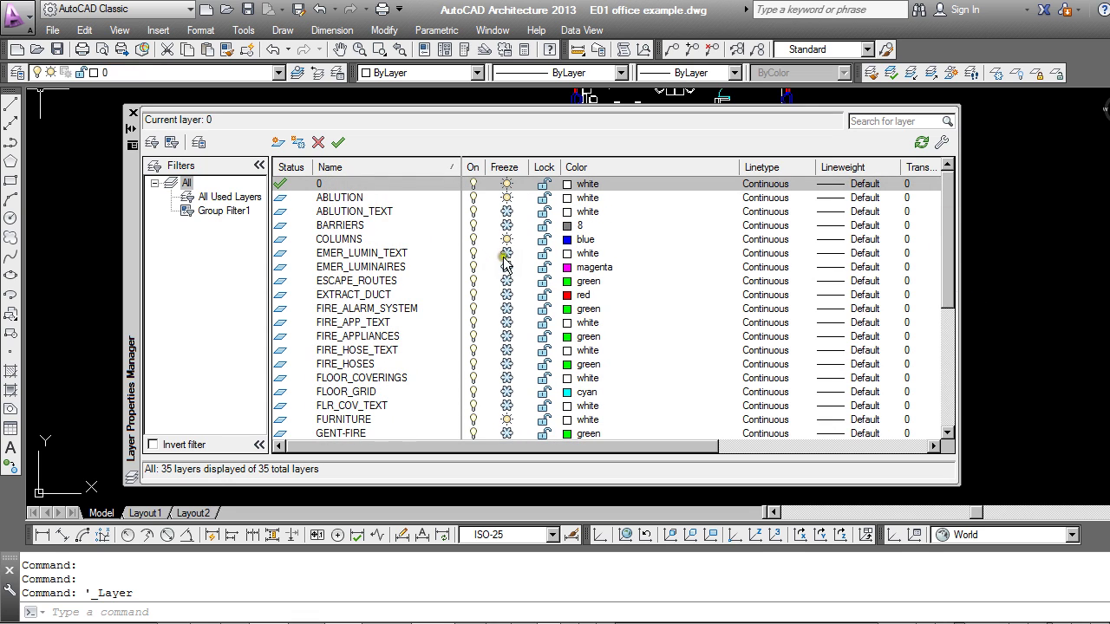
click(373, 295)
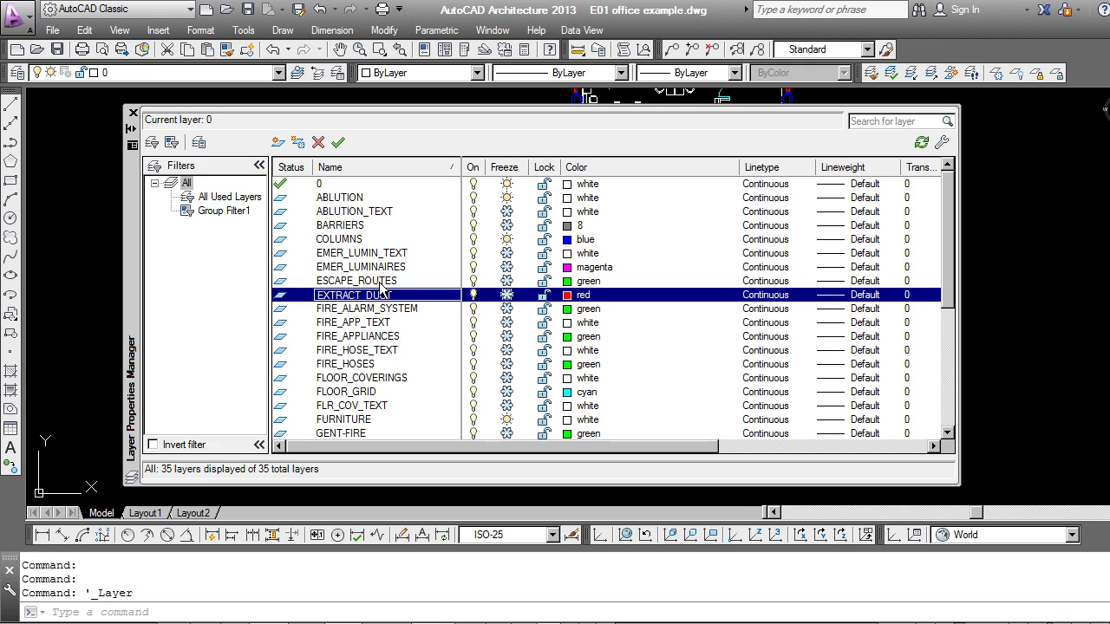
key(ctrl+a)
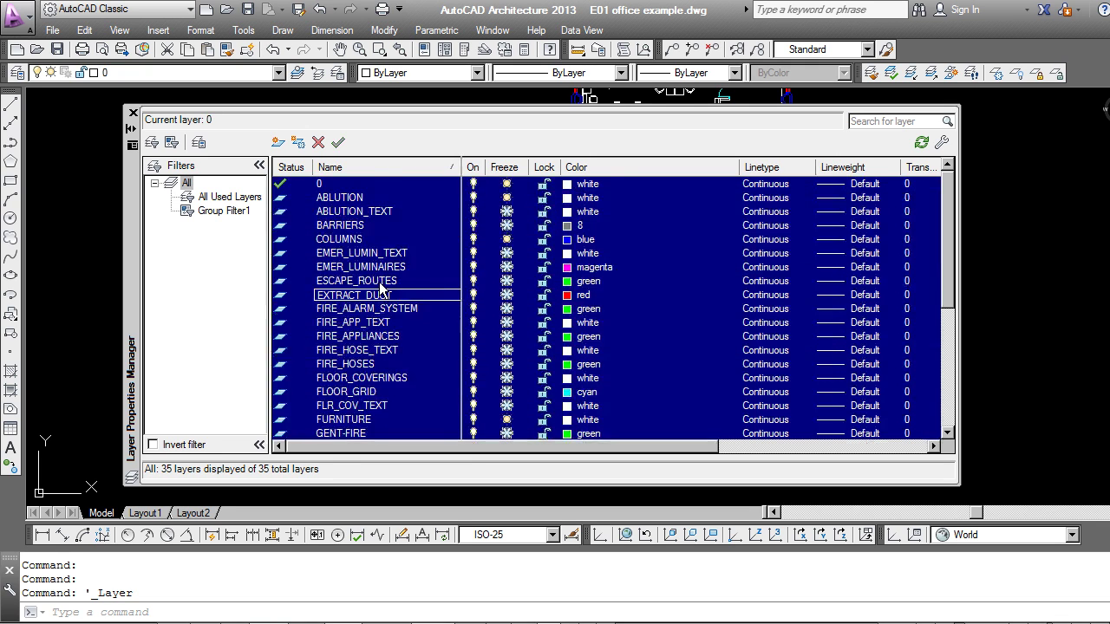
click(508, 271)
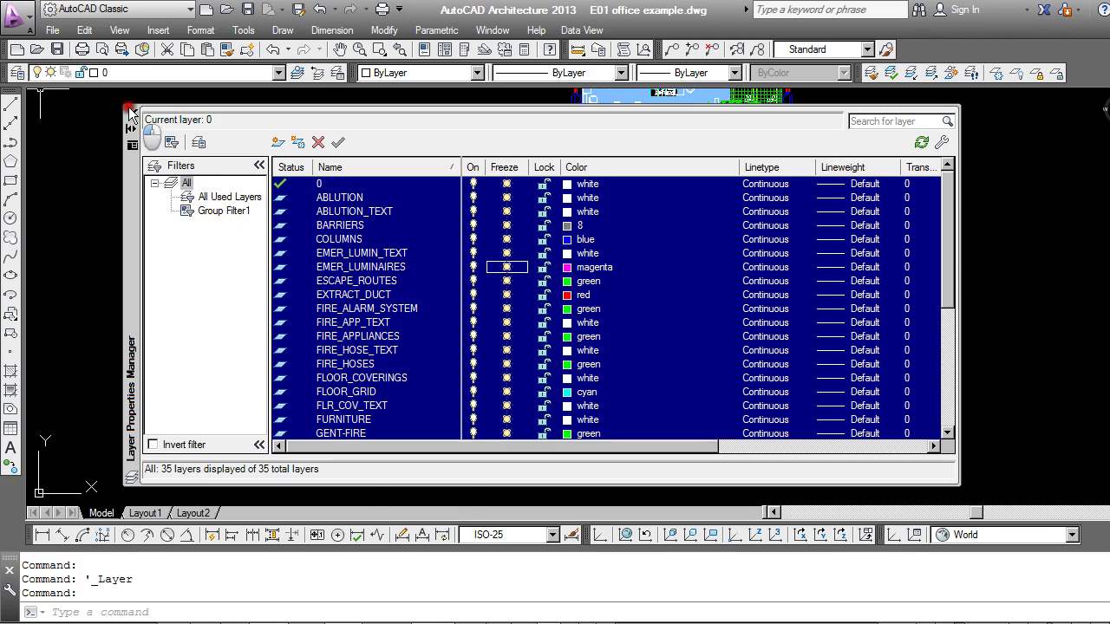
click(129, 111)
scroll(486, 286, up, 5)
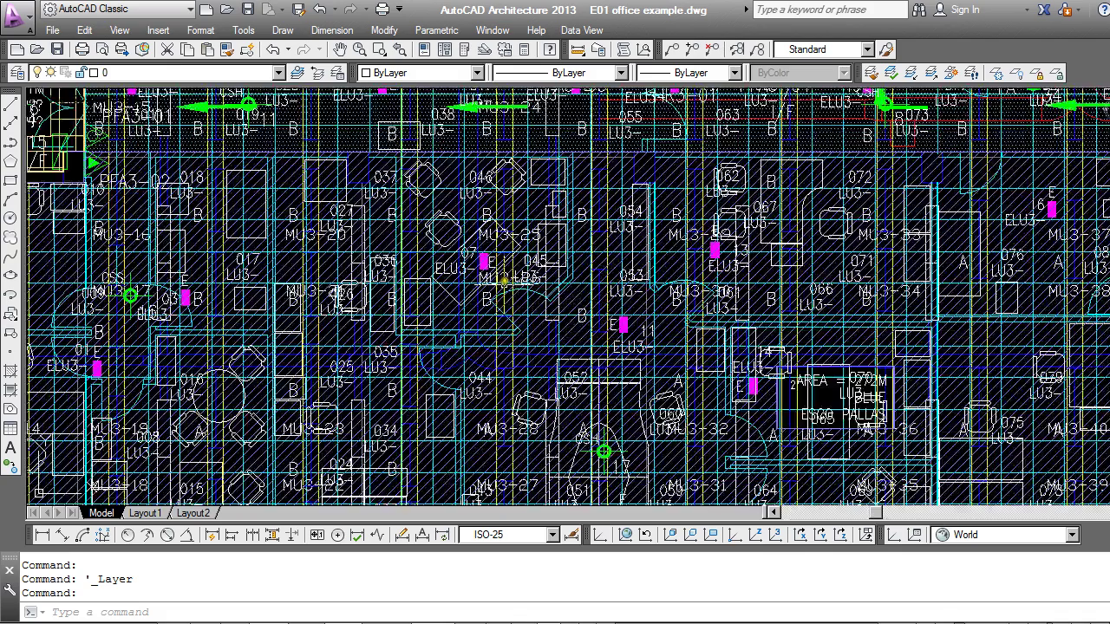
scroll(506, 279, up, 2)
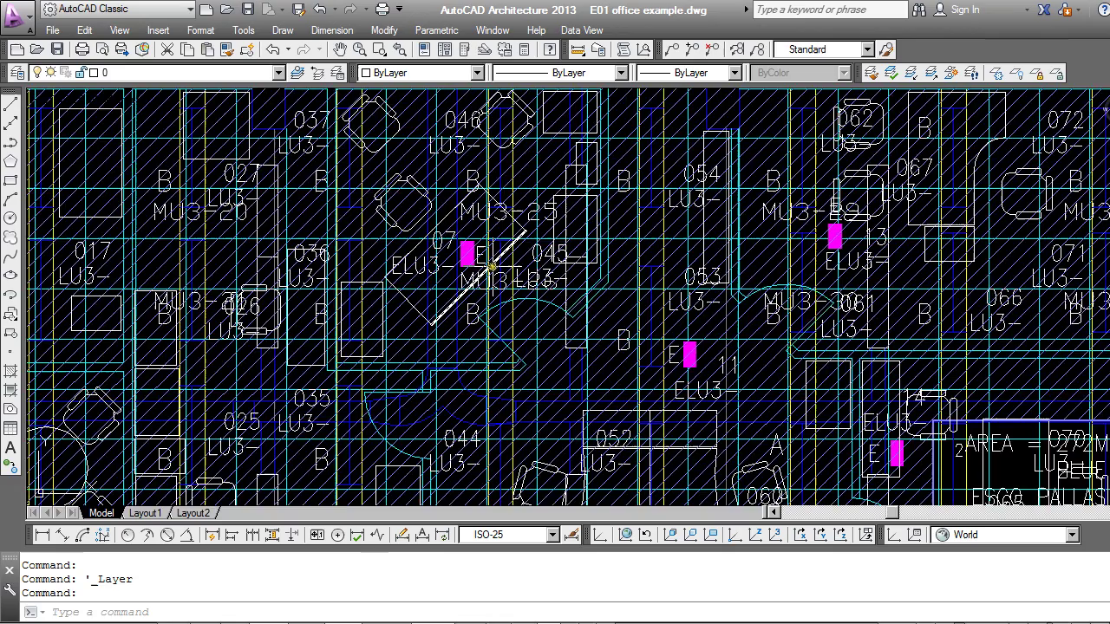
scroll(492, 268, down, 8)
middle_drag(663, 227, 580, 388)
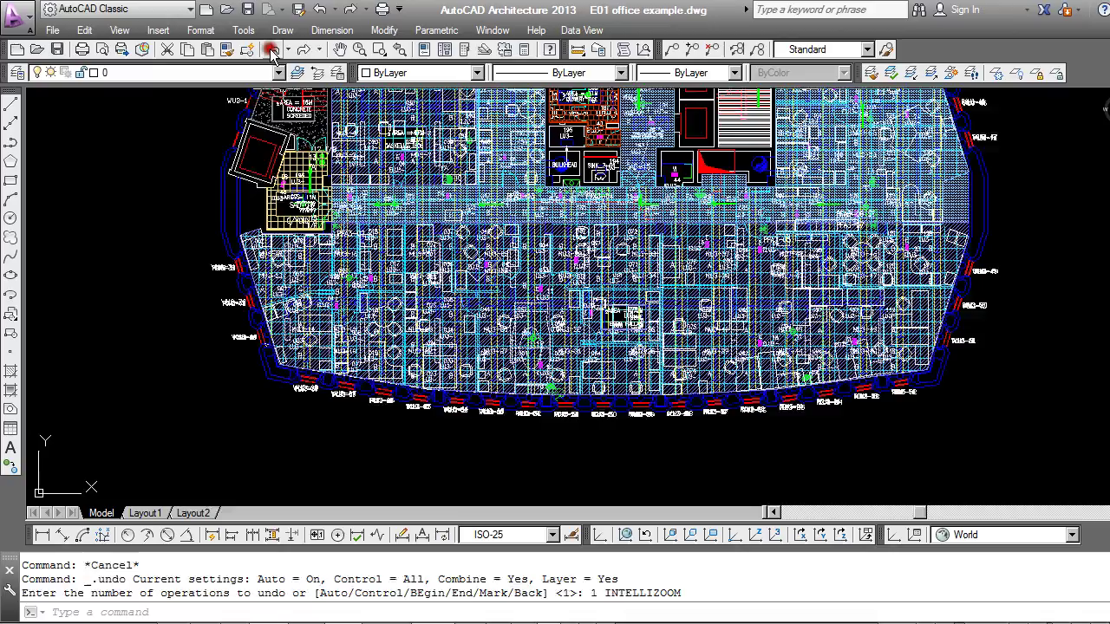
- Undo the recent zooms and the thawing of all layers
click(272, 50)
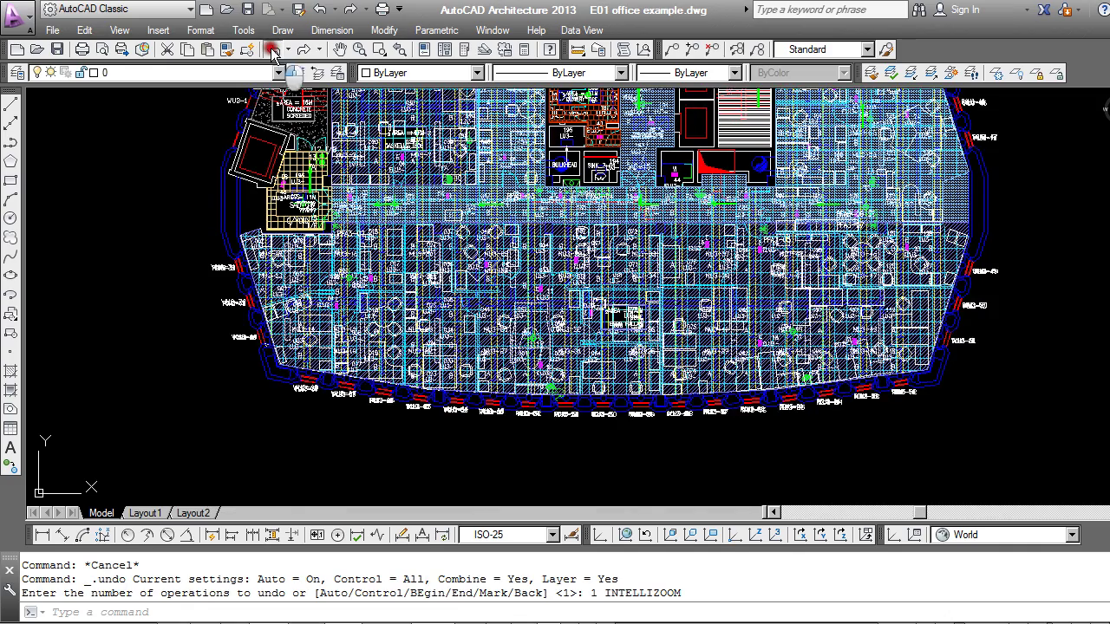
click(272, 50)
click(272, 49)
click(272, 50)
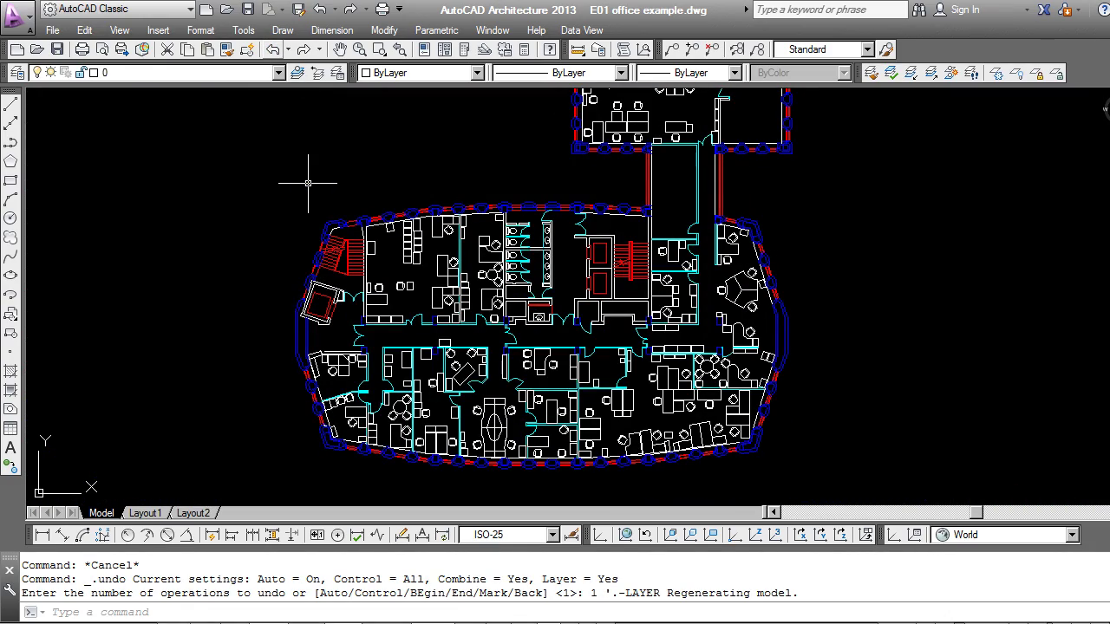
- Save the current layer settings as a new layer state named Furniture in the Layer States Manager
click(16, 73)
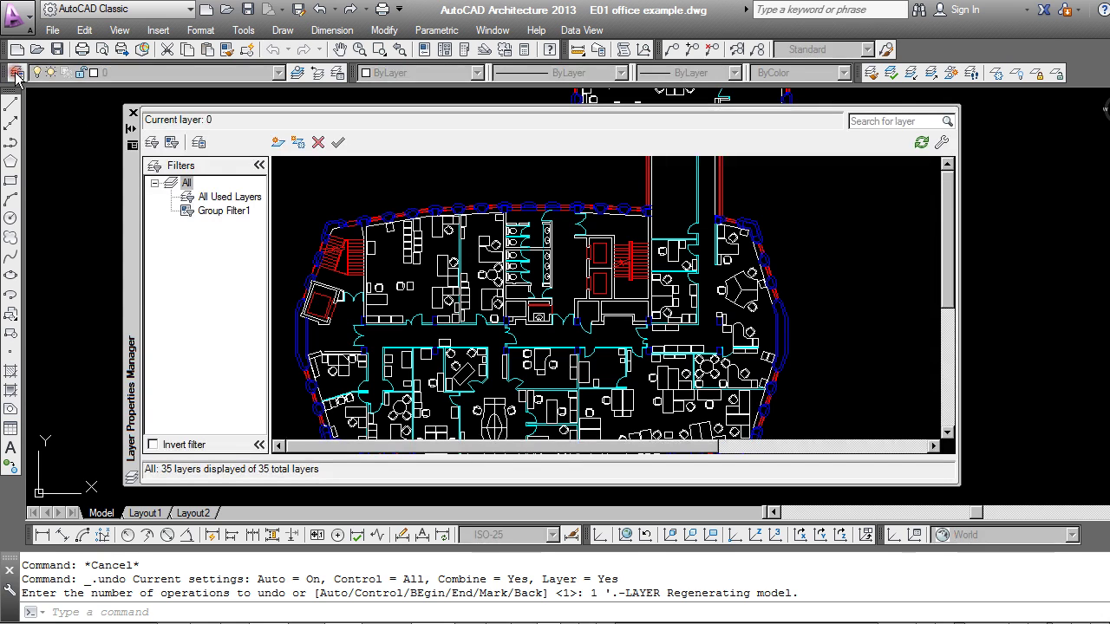
click(199, 144)
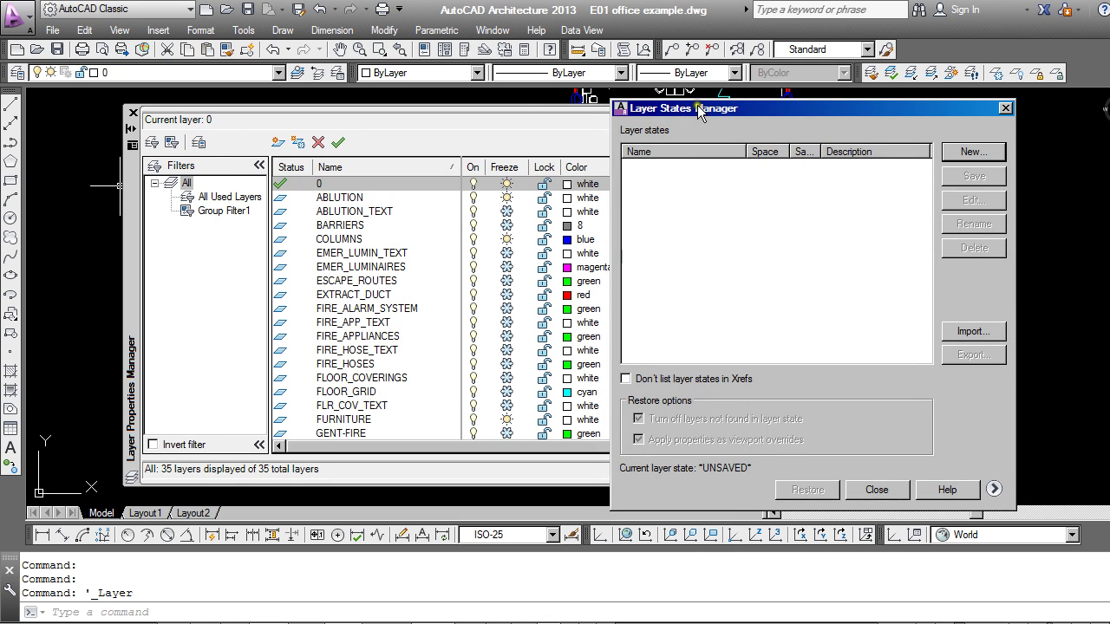
drag(699, 113, 174, 114)
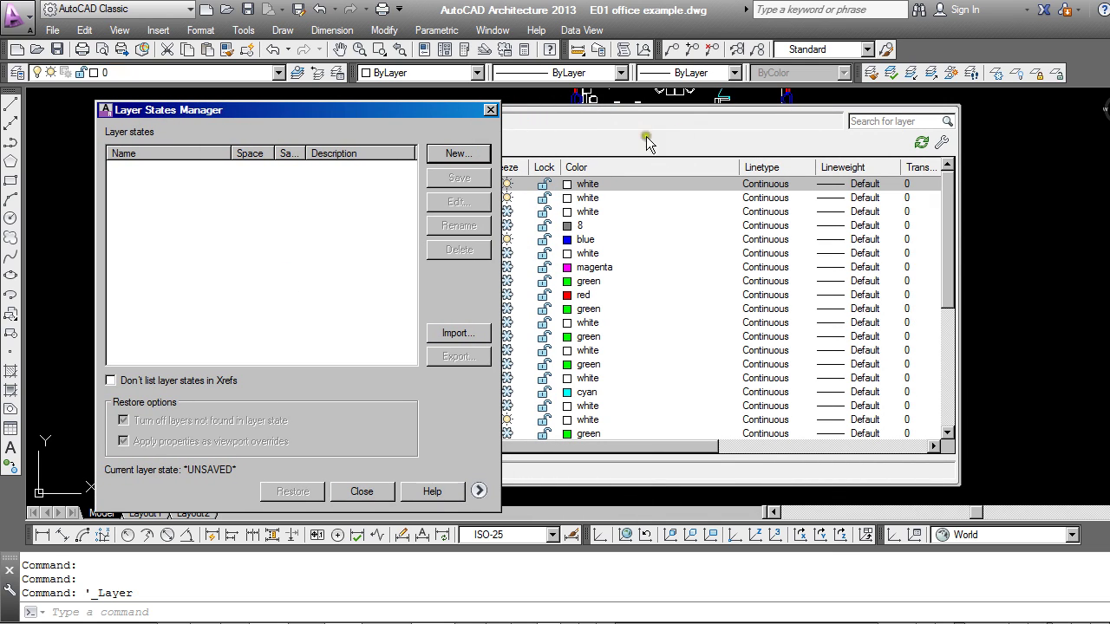
drag(406, 113, 350, 103)
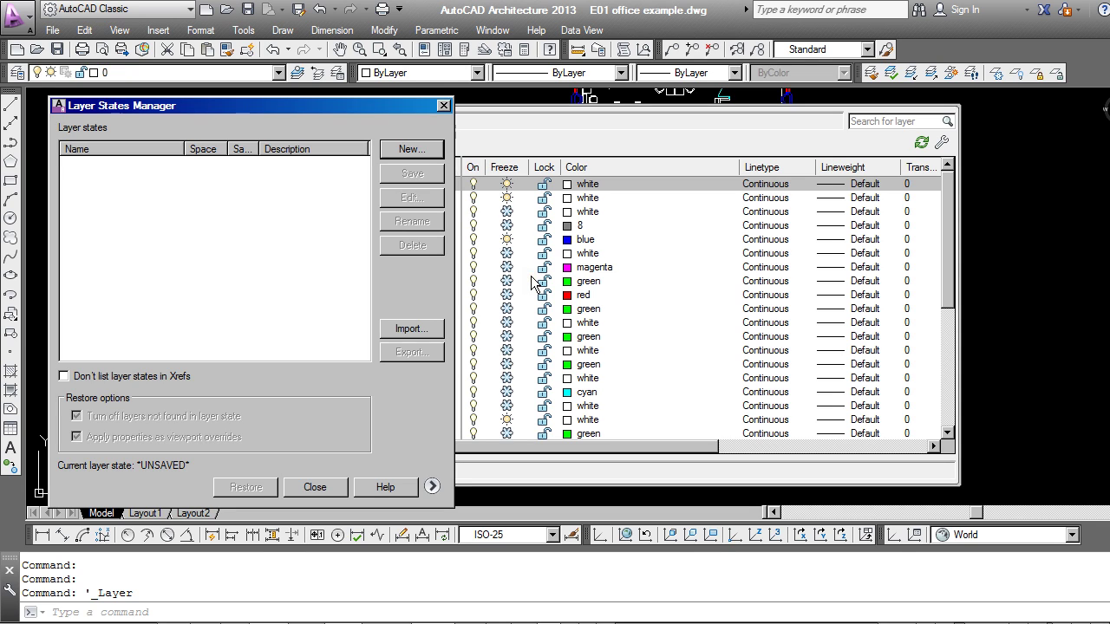
click(426, 151)
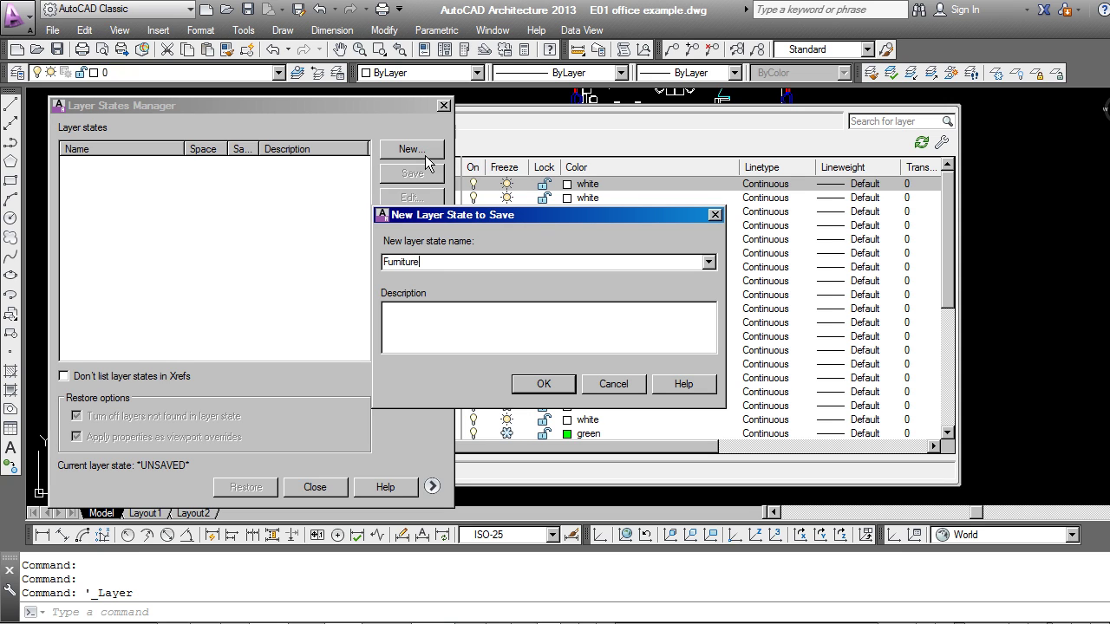
text(Furniture)
click(541, 384)
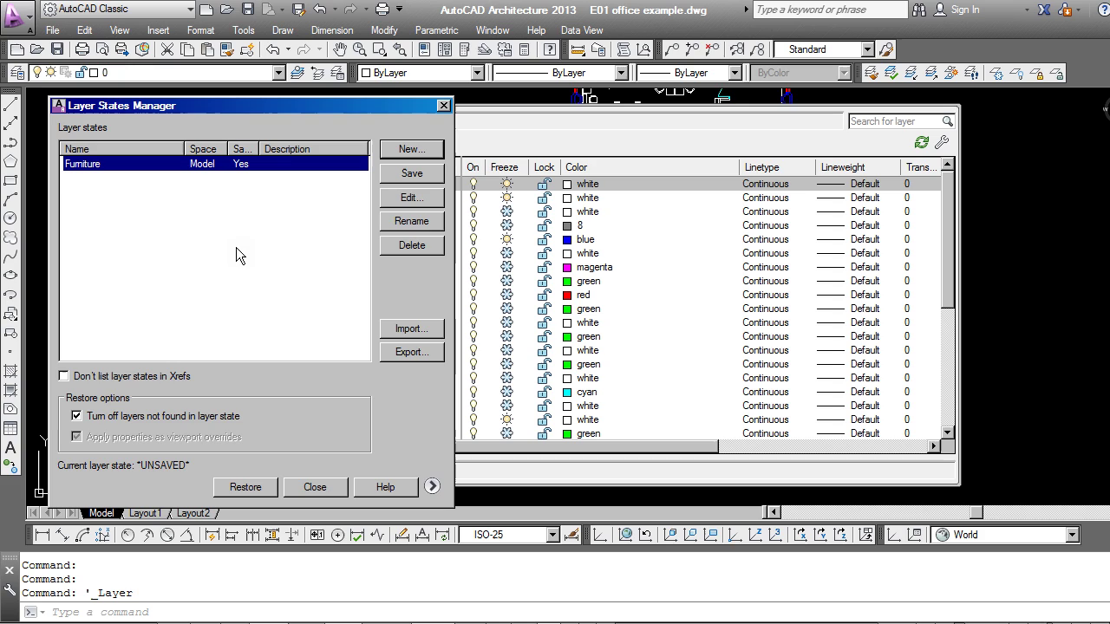
click(506, 199)
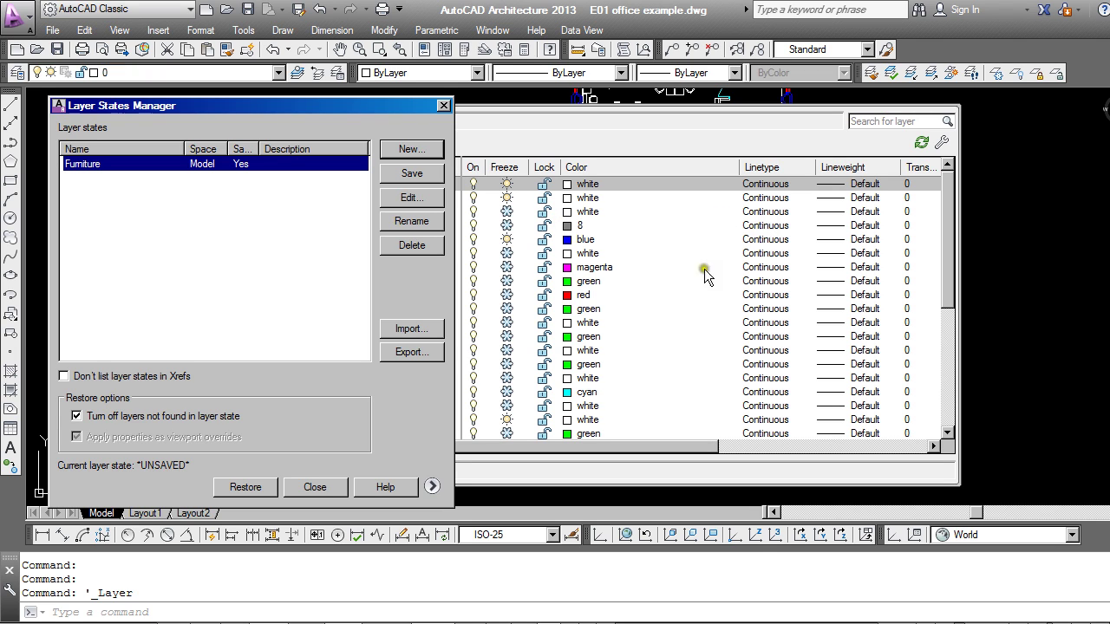
click(315, 486)
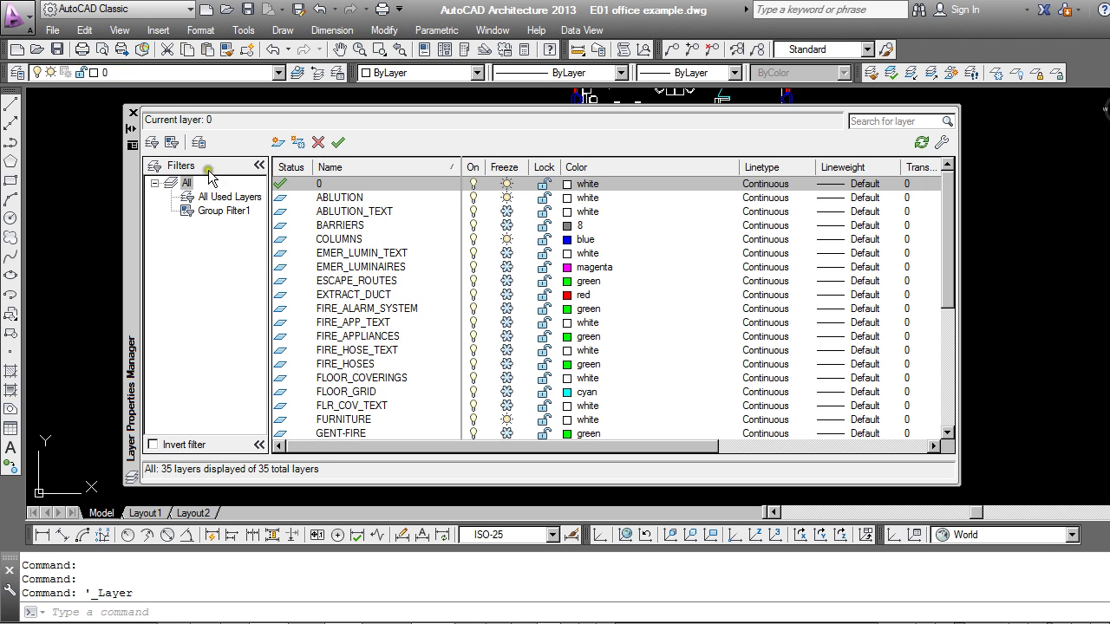
- Thaw the layers EXTRACT_DUCT, FIRE_ALARM_SYSTEM, FIRE_APP_TEXT, FIRE_APPLIANCES and FIRE_HOSE_TEXT, and close the Layer Properties Manager
drag(130, 191, 169, 169)
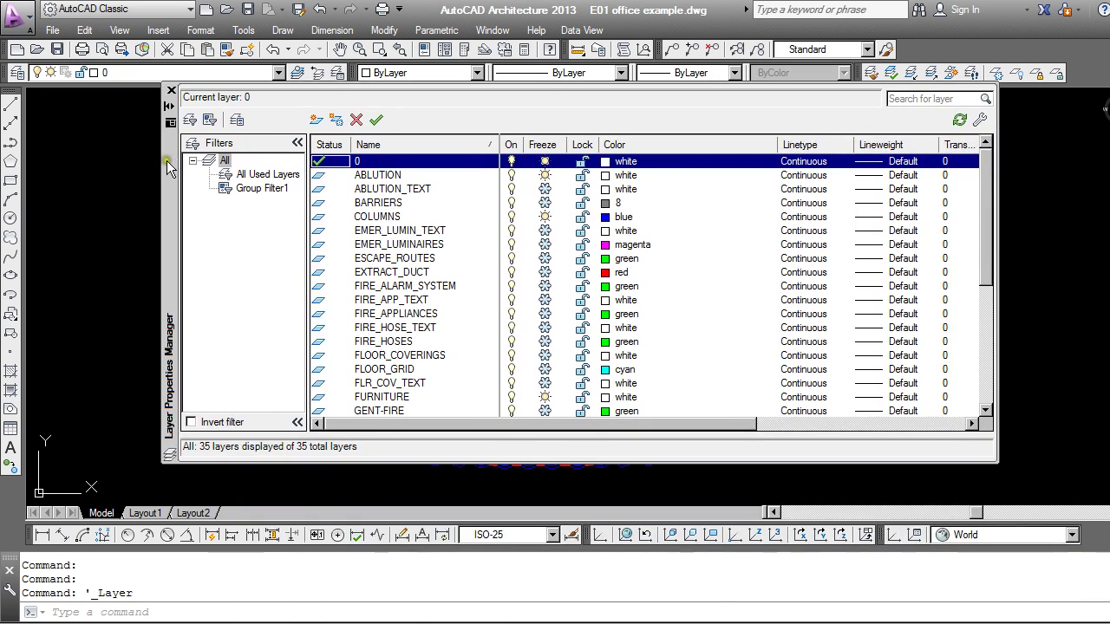
click(545, 272)
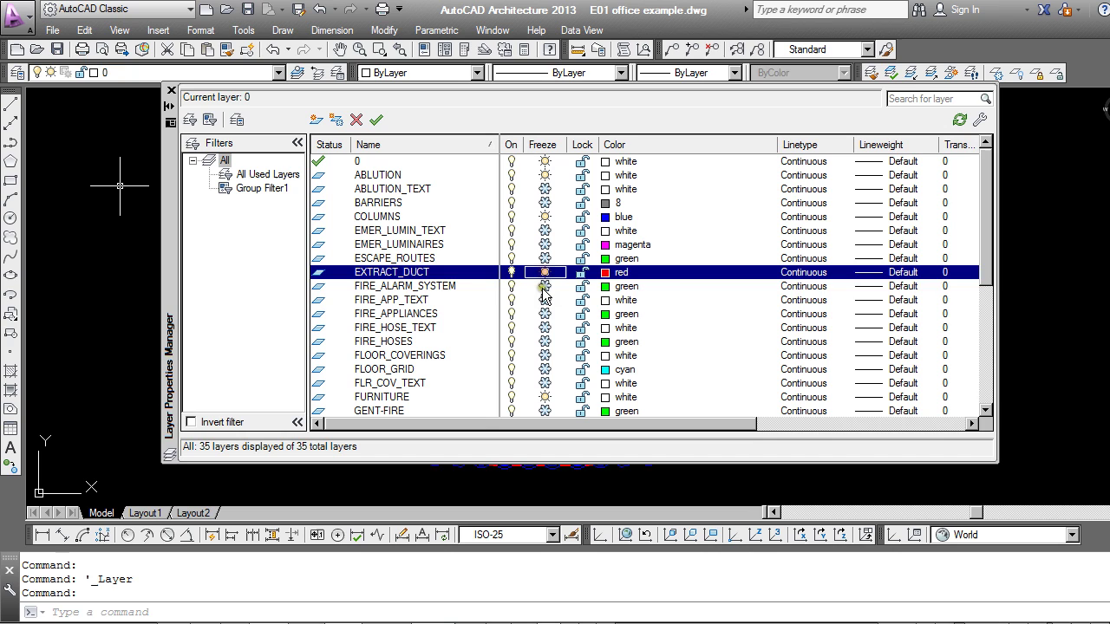
click(545, 286)
click(545, 300)
click(545, 314)
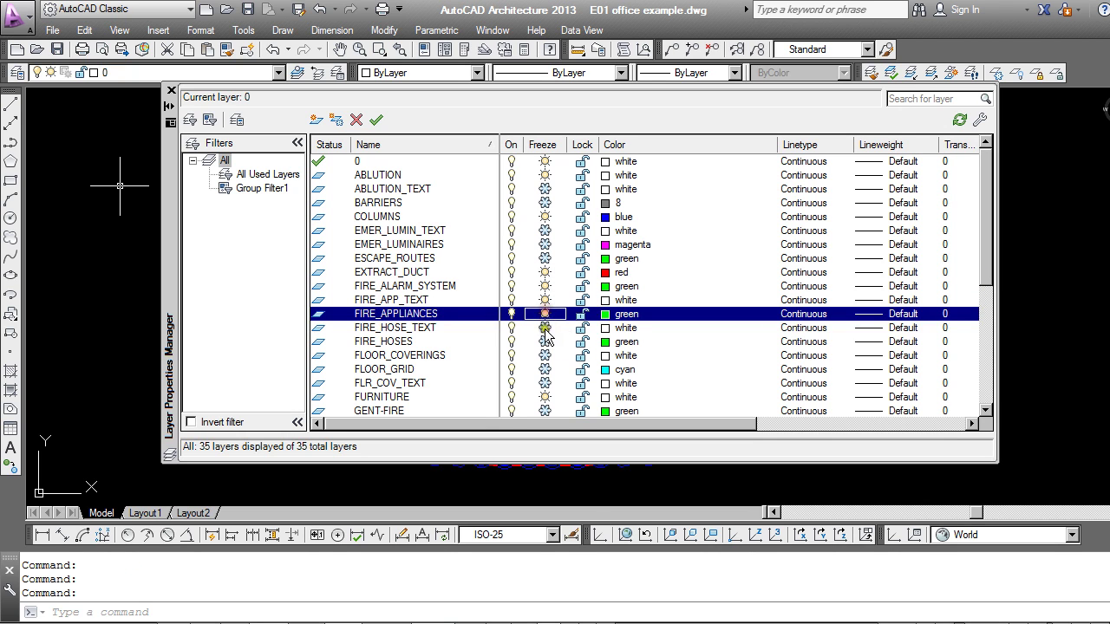
click(545, 327)
click(172, 90)
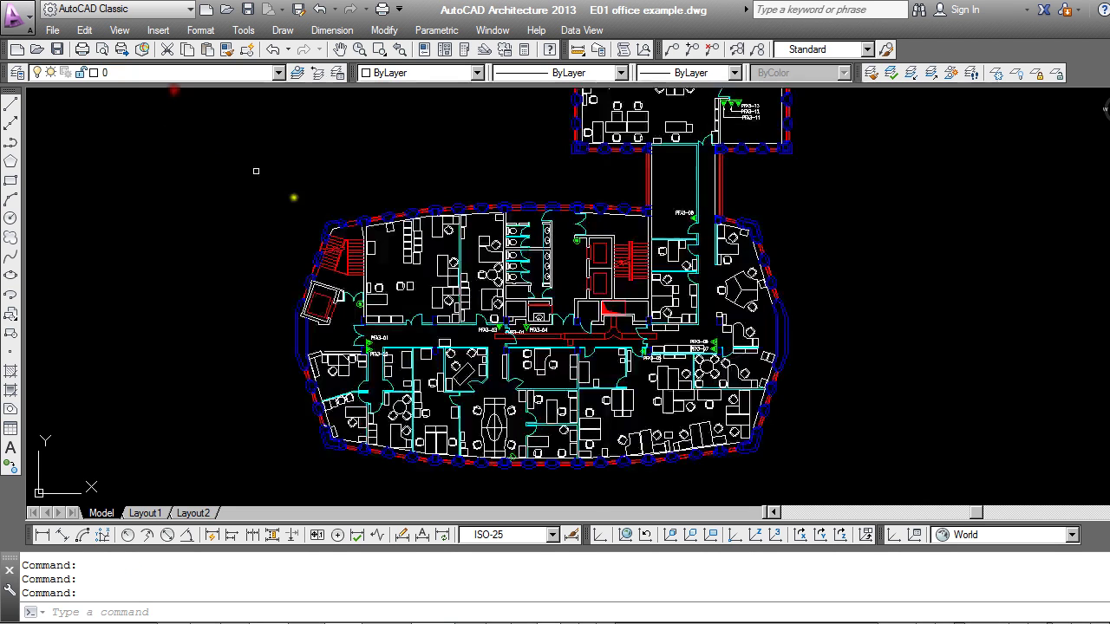
- Thaw the layers GENT-TEXT, HEATER_TEXT, HEATERS, LIGHTING_TRUNKING, LUMINAIRE_REF and LUMINAIRE_TEXT
scroll(382, 234, up, 4)
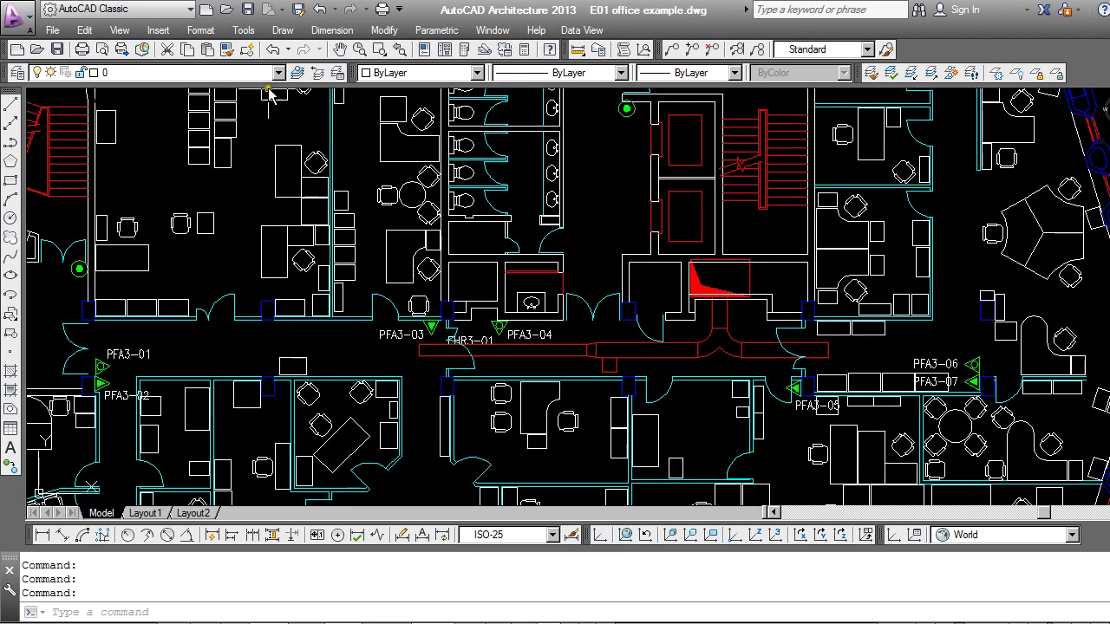
click(278, 73)
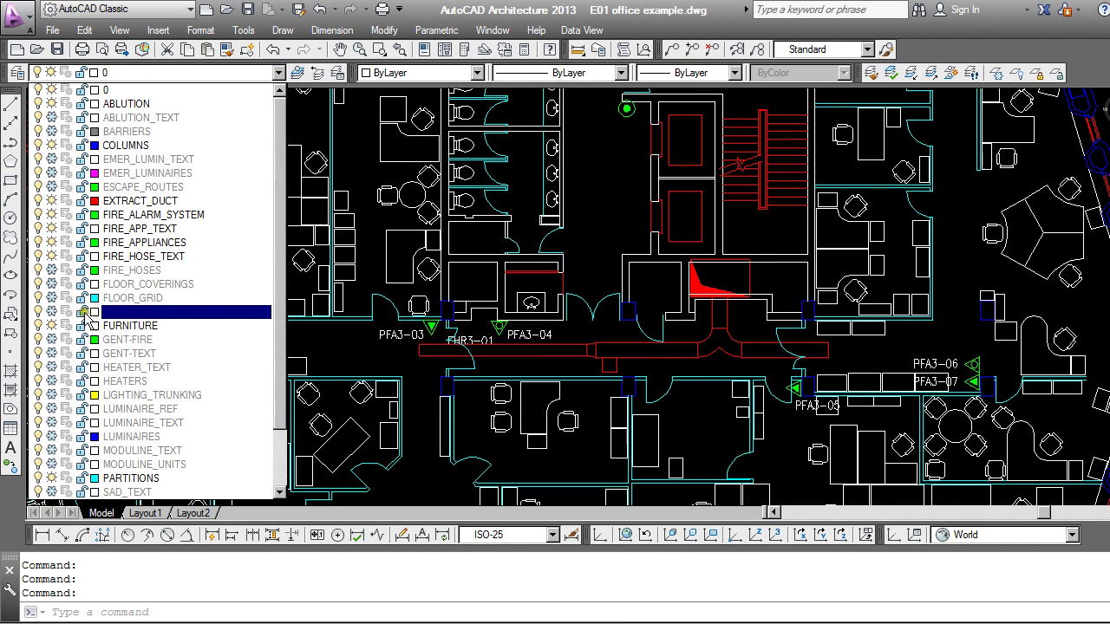
click(52, 353)
click(52, 367)
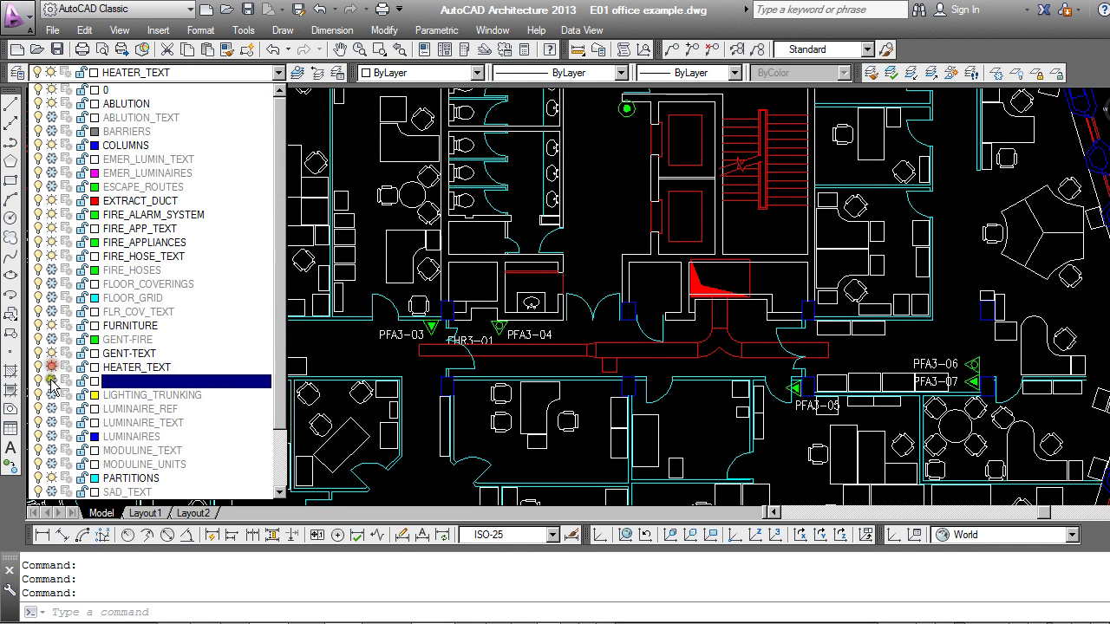
click(52, 380)
click(52, 394)
click(52, 409)
click(52, 422)
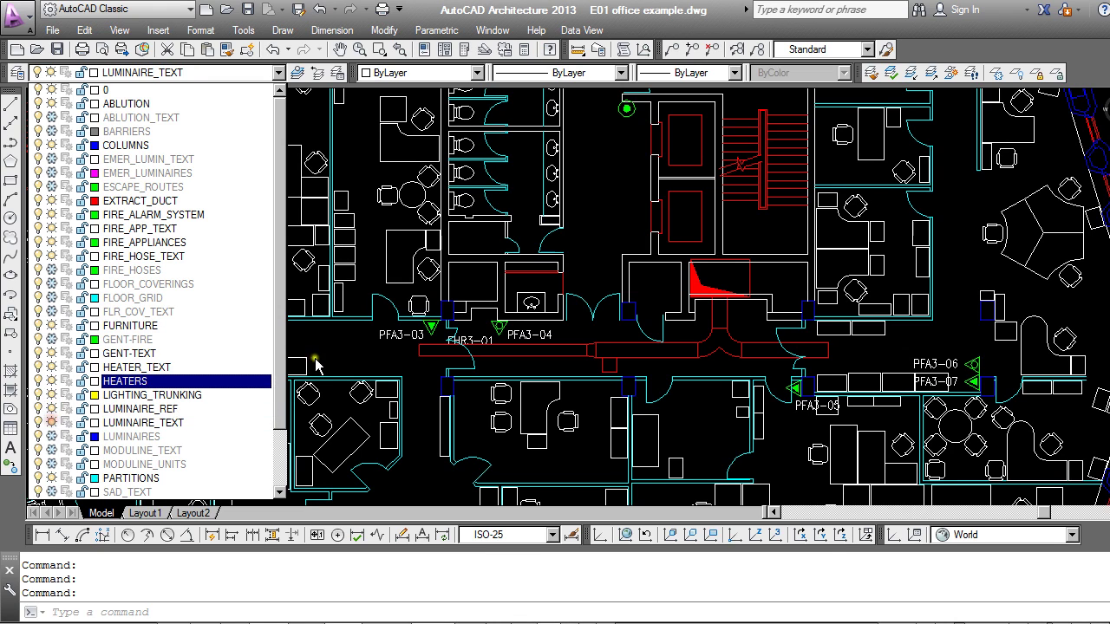
click(374, 356)
scroll(450, 274, down, 7)
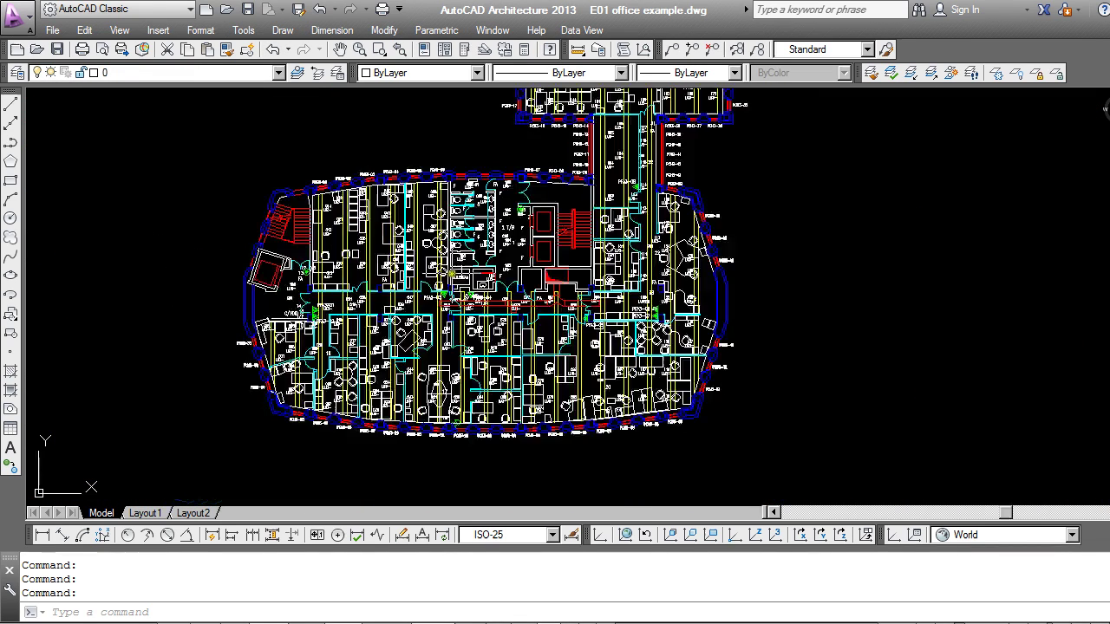
middle_drag(577, 240, 571, 301)
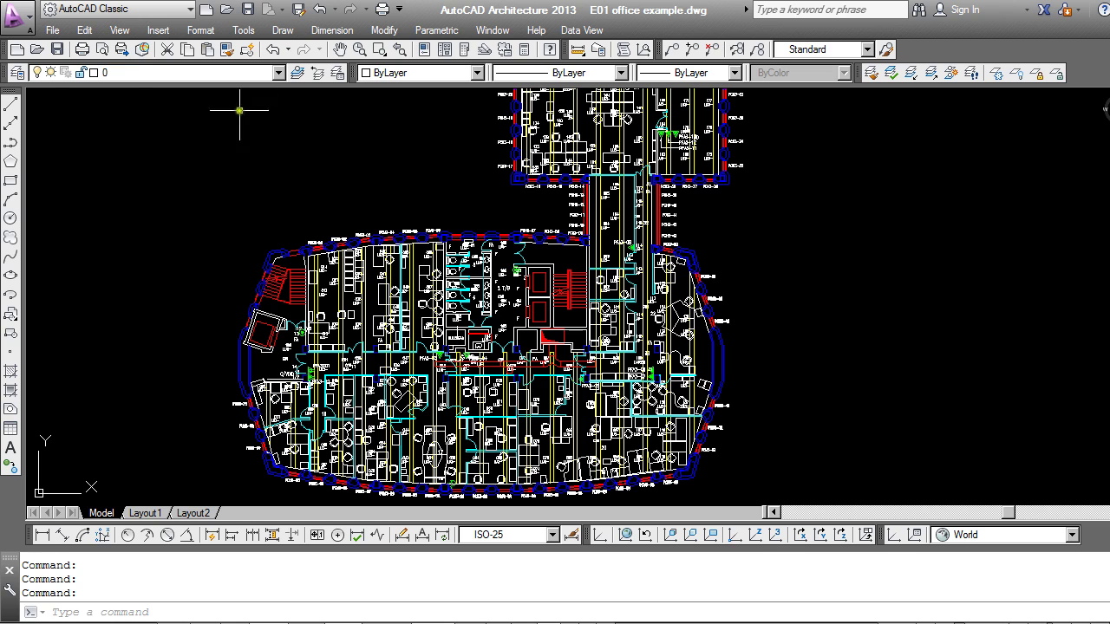
- Restore the saved Furniture layer state from the Layer States Manager
click(18, 73)
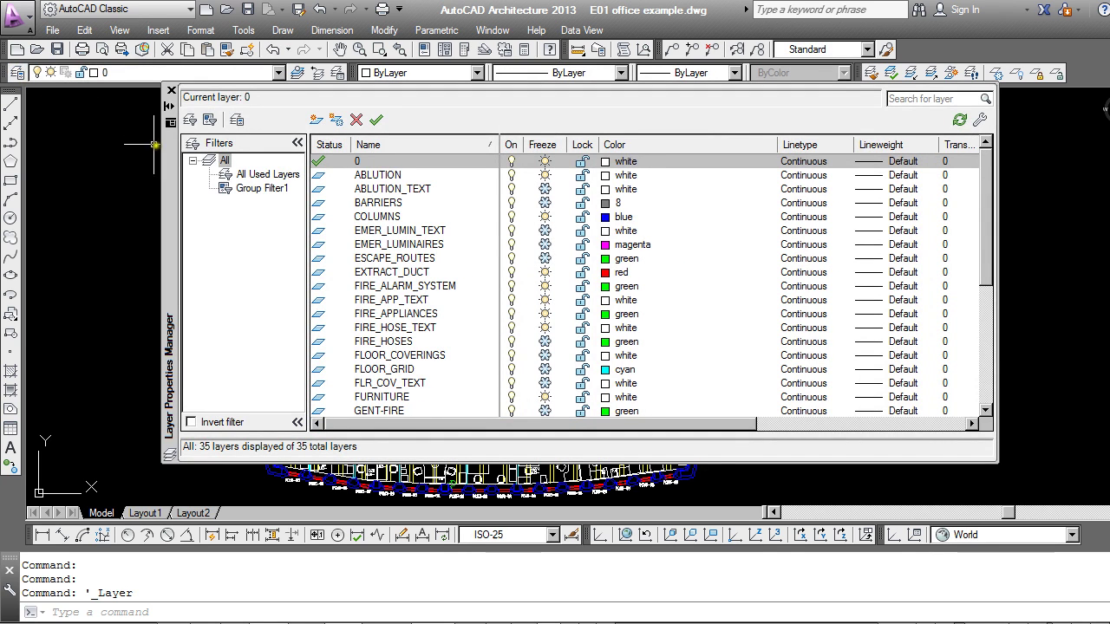
click(237, 121)
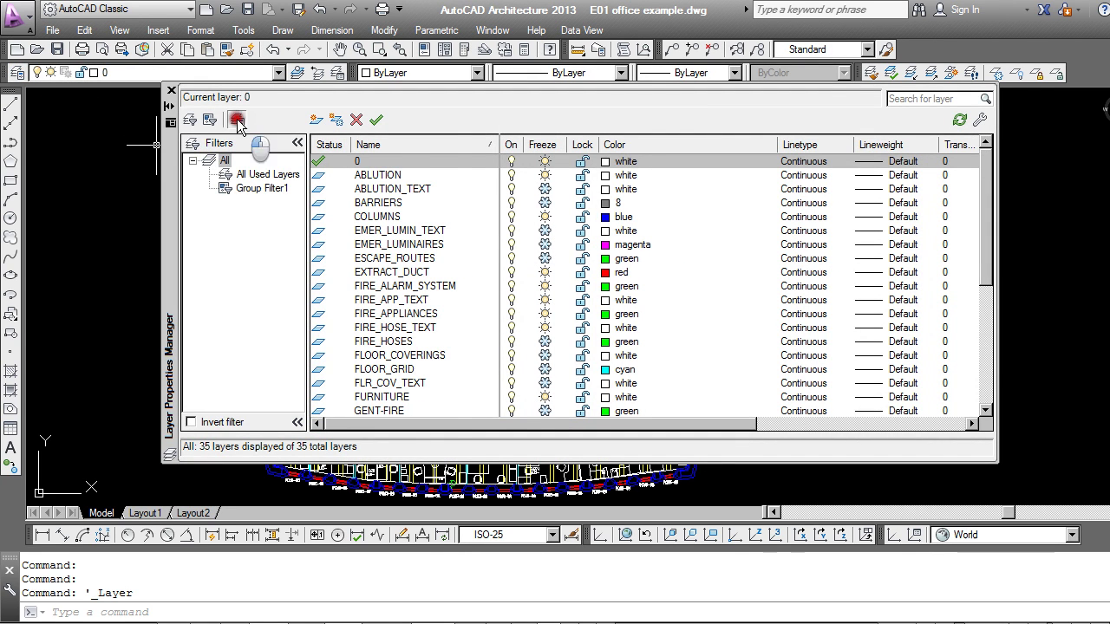
drag(229, 105, 447, 90)
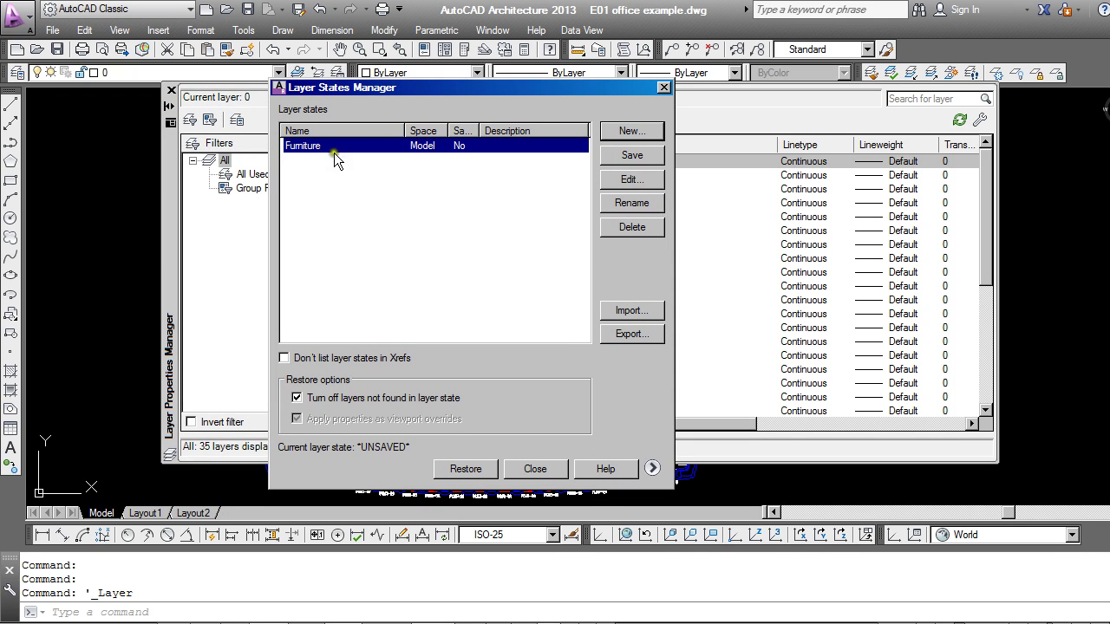
click(467, 469)
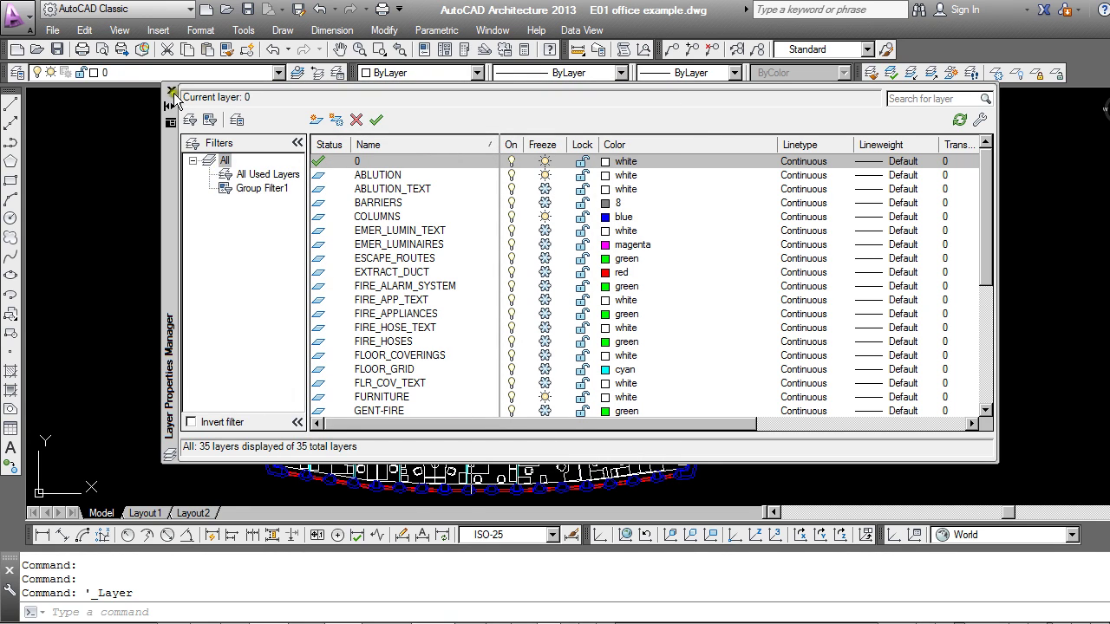
- Freeze the FURNITURE layer in the Layer Properties Manager
click(171, 92)
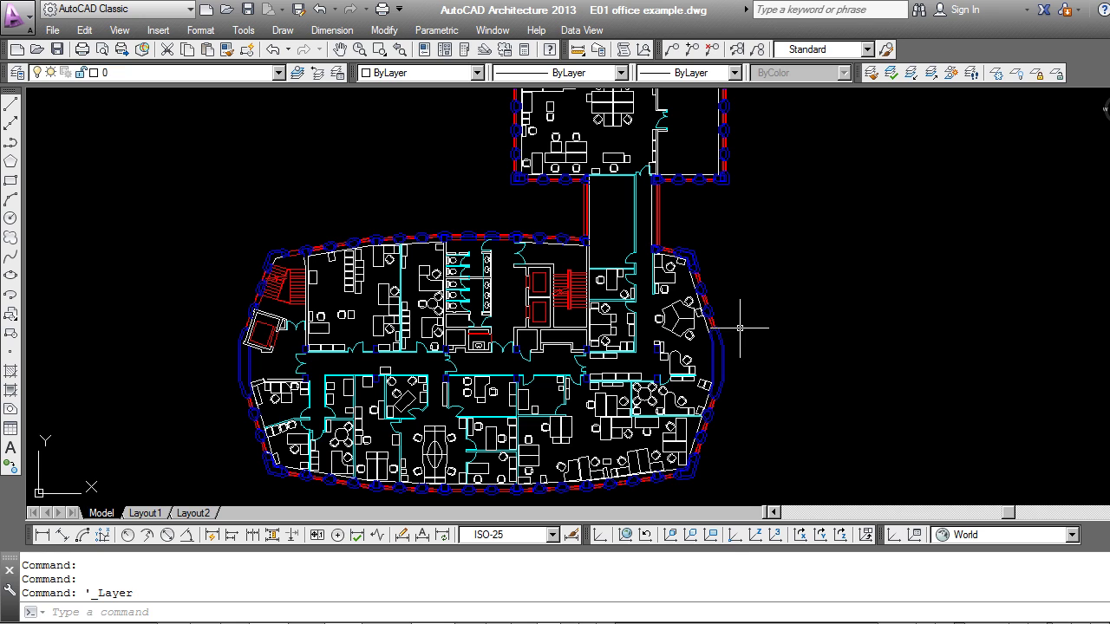
click(16, 74)
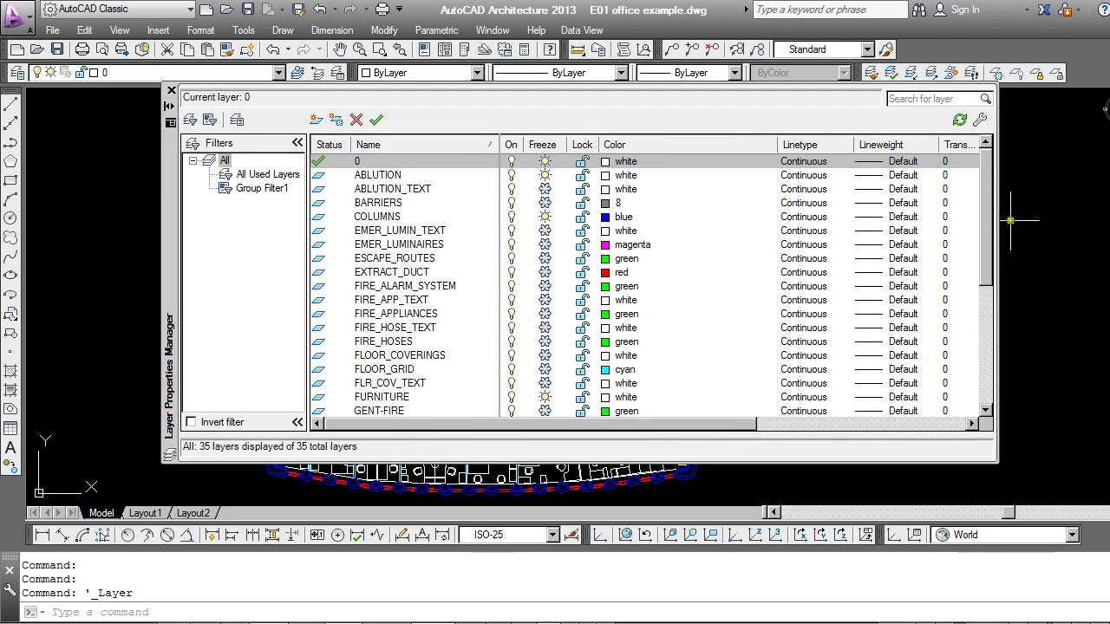
drag(988, 204, 989, 248)
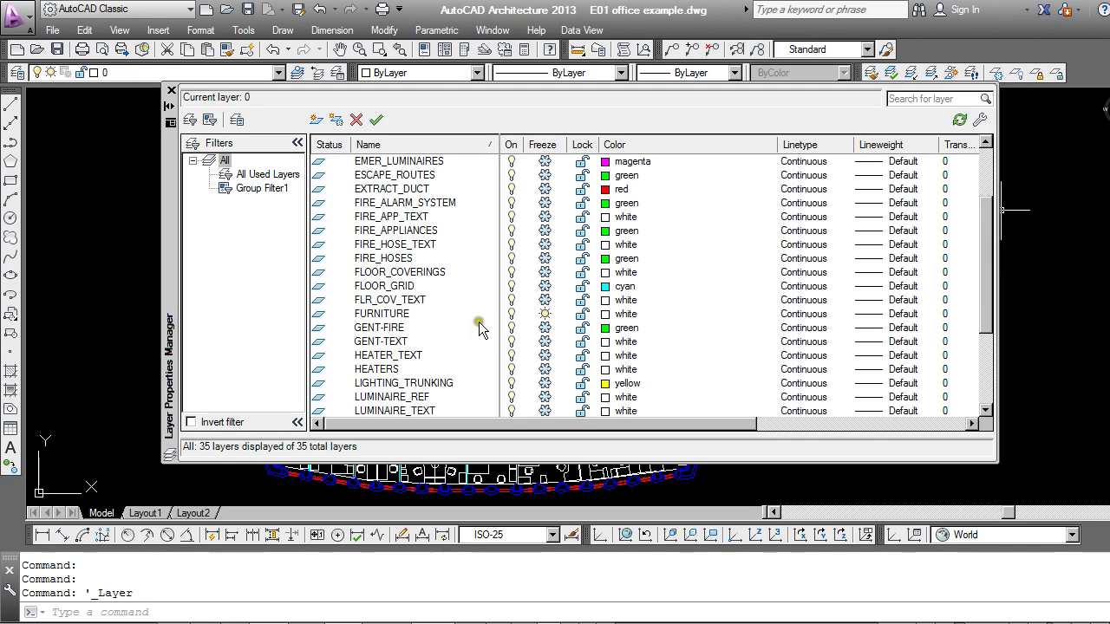
click(545, 314)
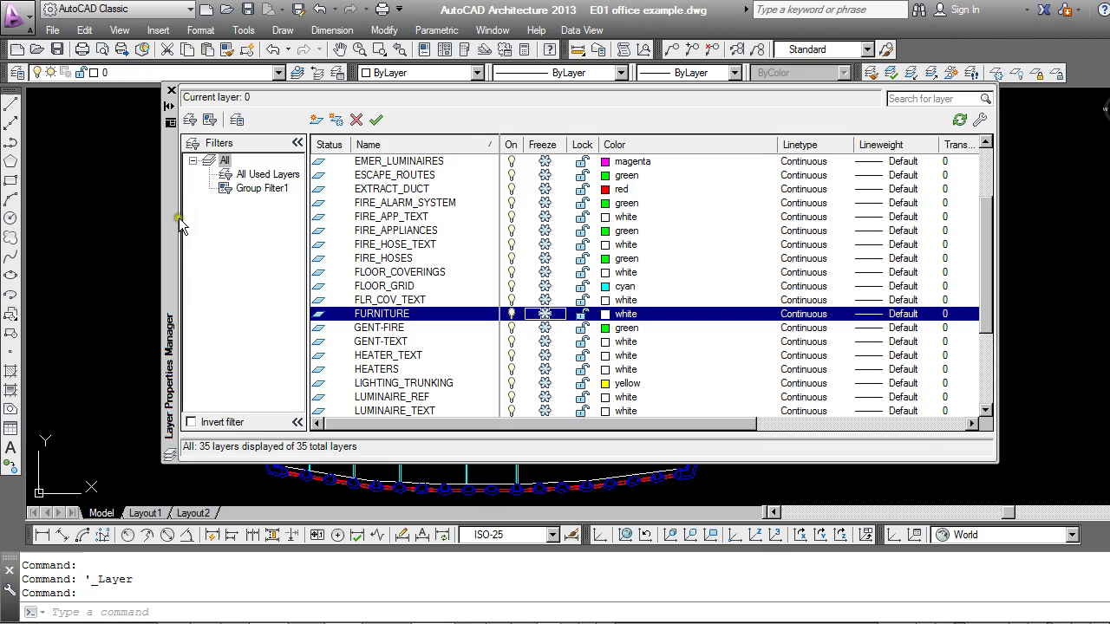
- Save the current layer settings as a new layer state named Building Shell, and close the Layer States Manager
mouse_move(172, 224)
mouse_down()
mouse_move(645, 258)
mouse_move(215, 248)
mouse_move(42, 321)
mouse_move(190, 236)
mouse_up()
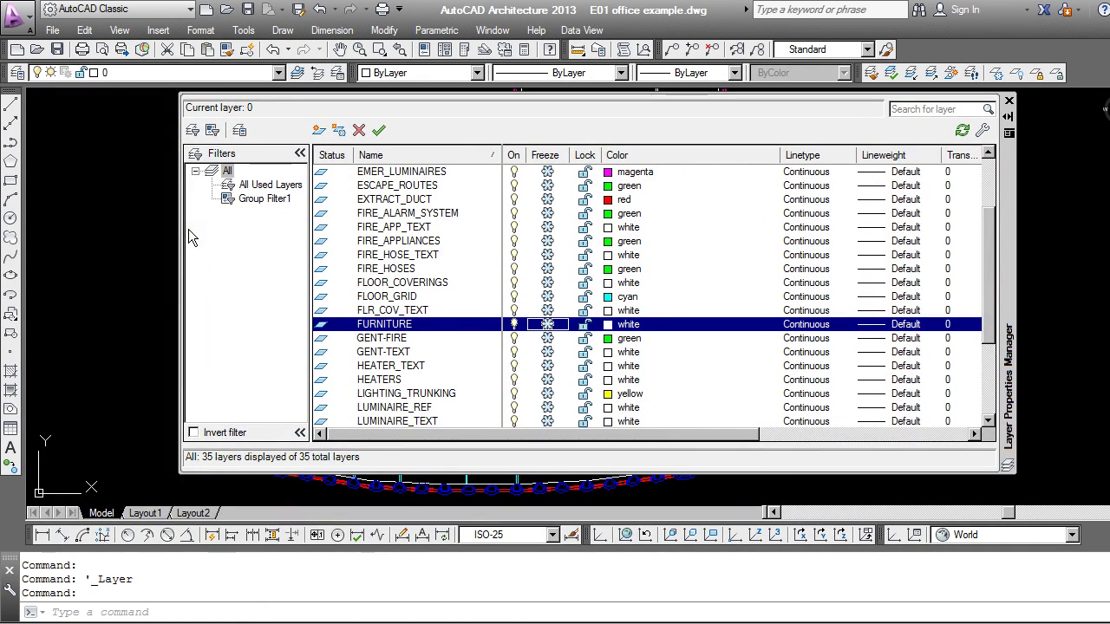
click(191, 232)
click(239, 131)
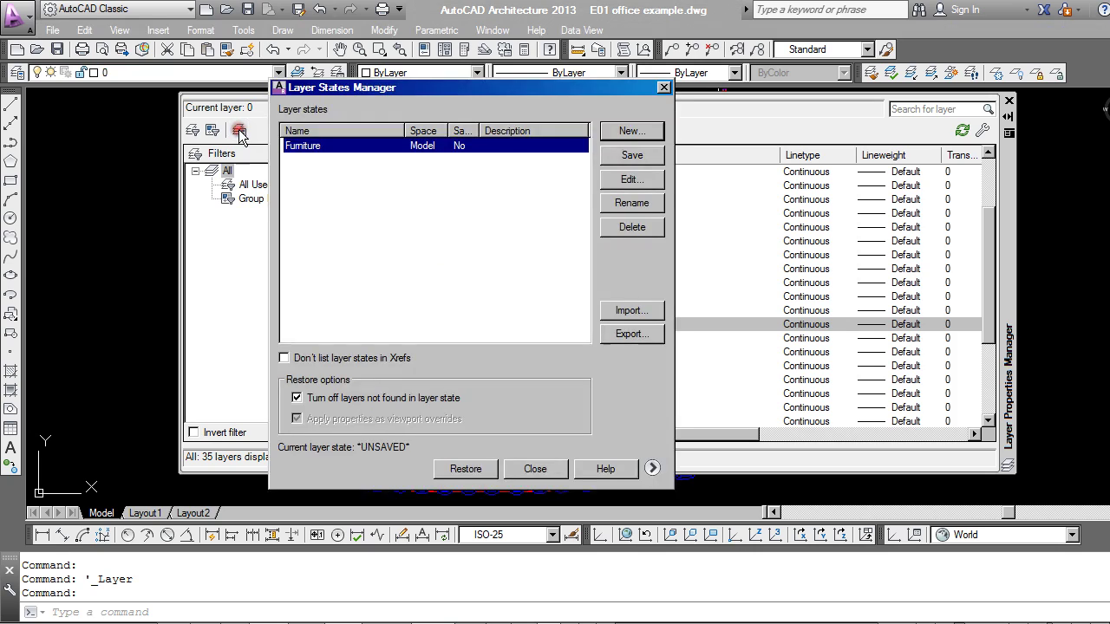
click(629, 132)
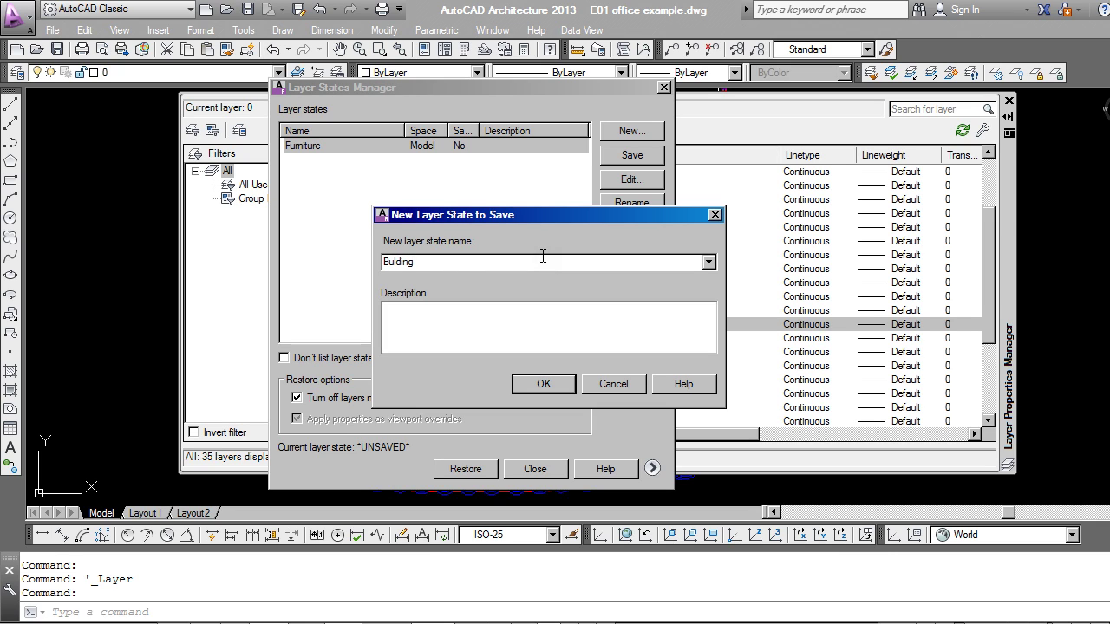
text(Bulding Shell)
click(543, 383)
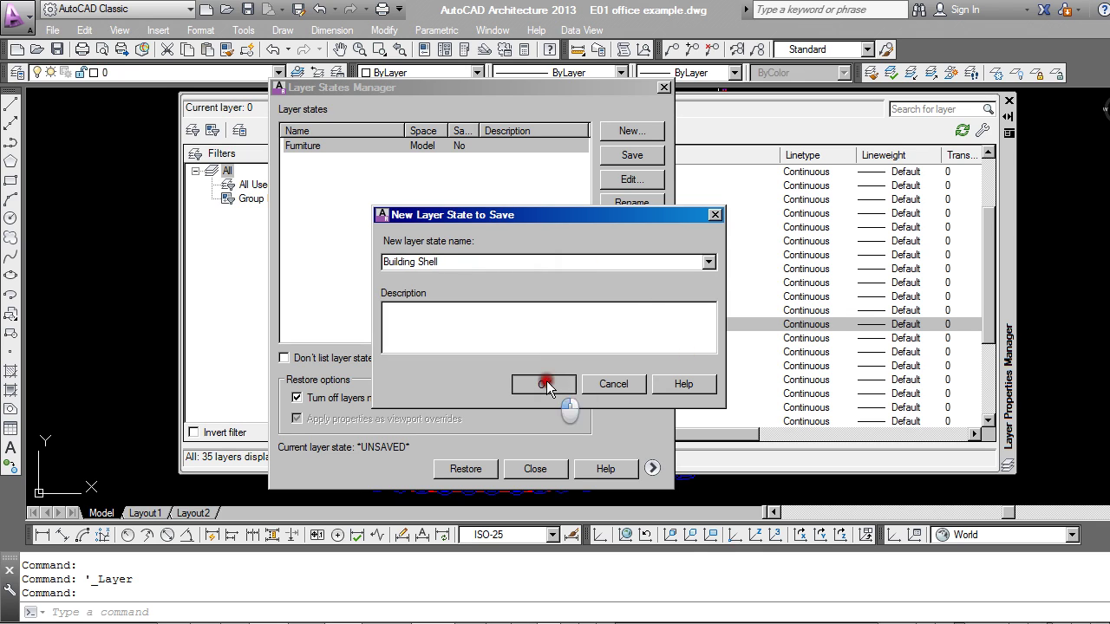
click(534, 469)
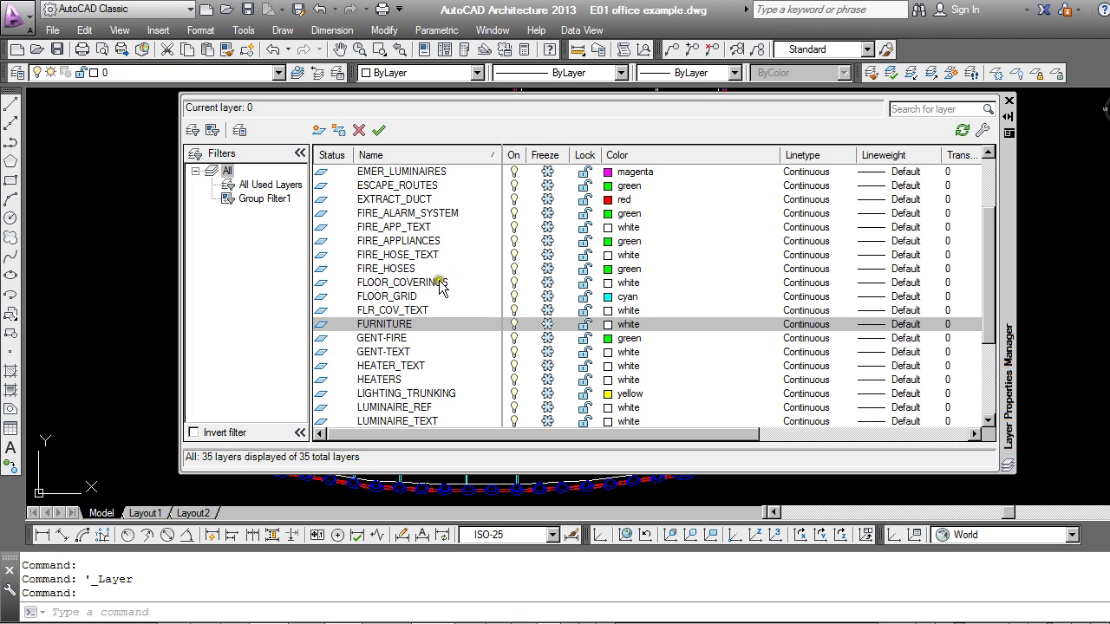
- Thaw the layers FLOOR_COVERINGS, FLOOR_GRID and FLR_COV_TEXT
click(546, 283)
click(548, 296)
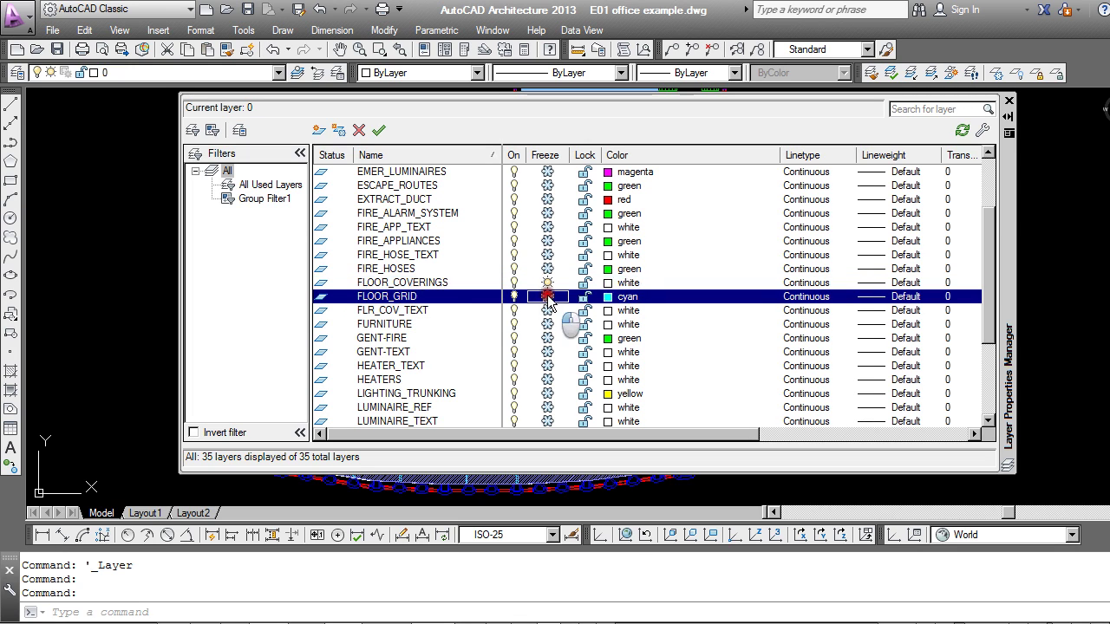
click(548, 311)
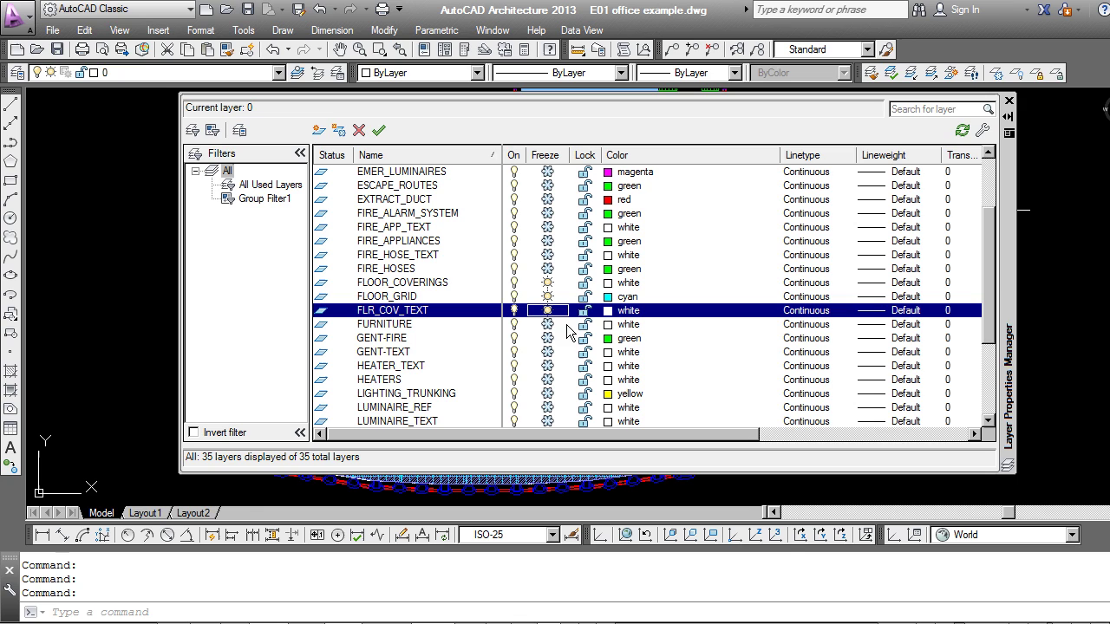
- Save the current layer settings as a new layer state named Floors, and close both layer managers
click(239, 130)
click(626, 132)
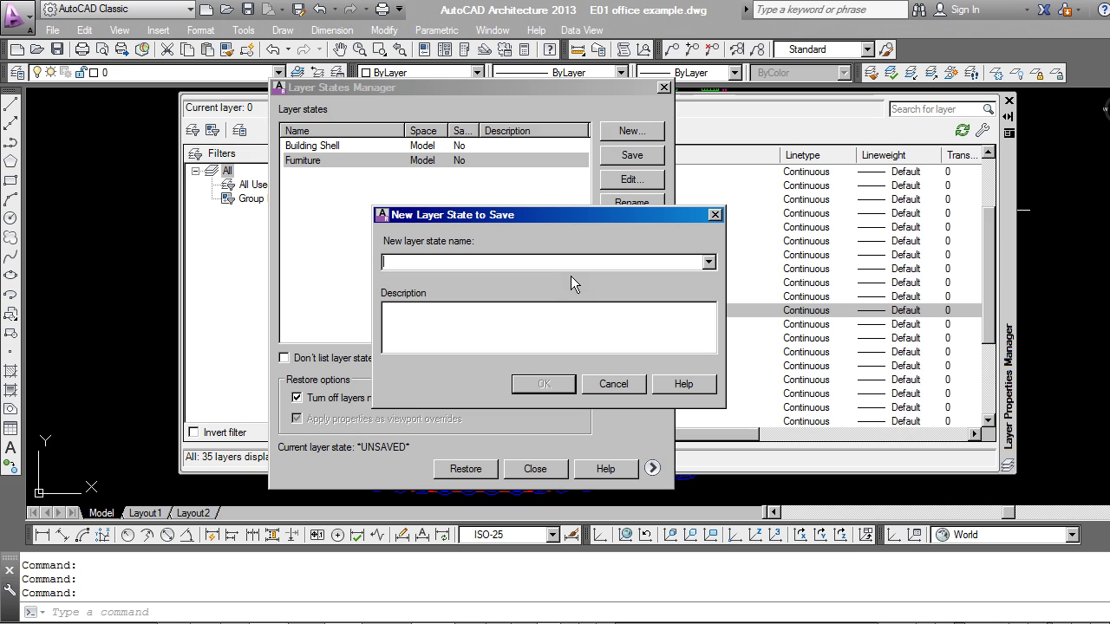
text(Flo)
text(s)
click(534, 384)
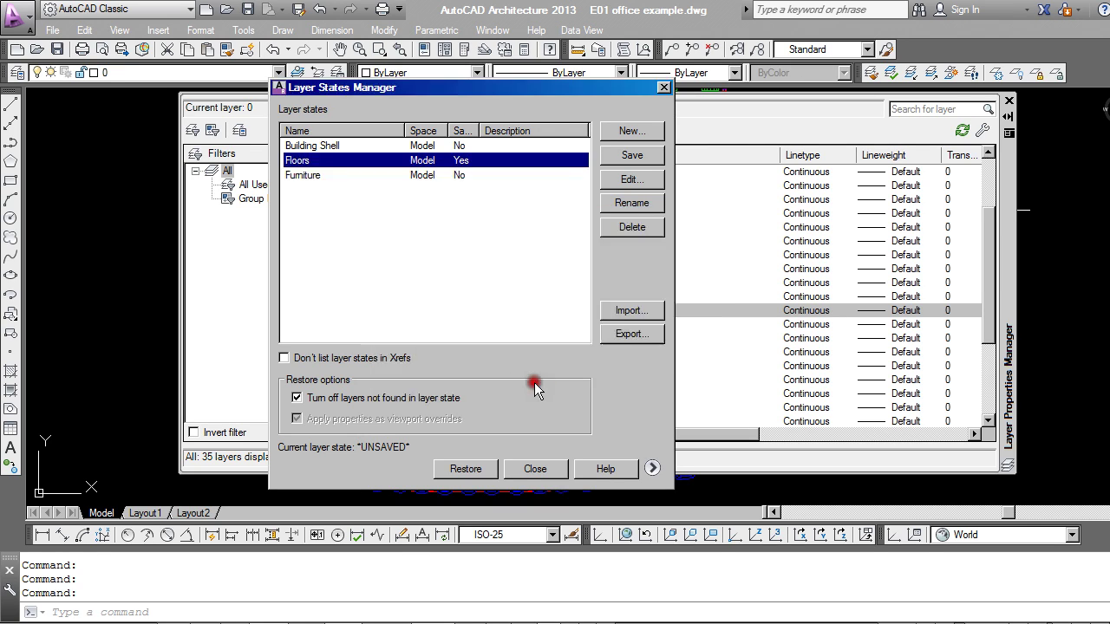
click(535, 470)
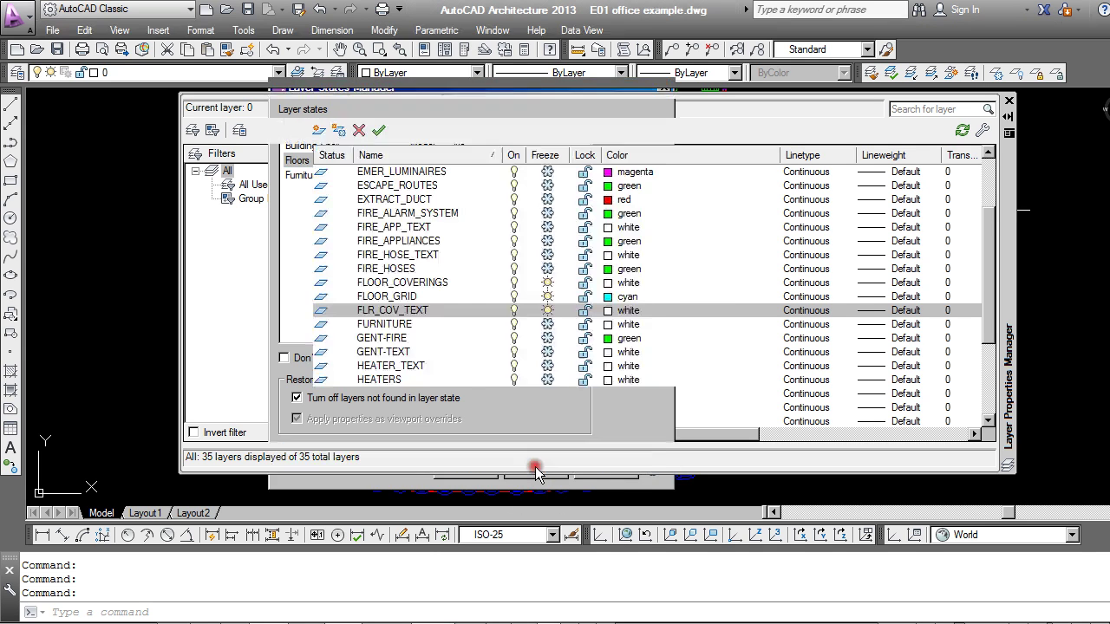
click(1006, 101)
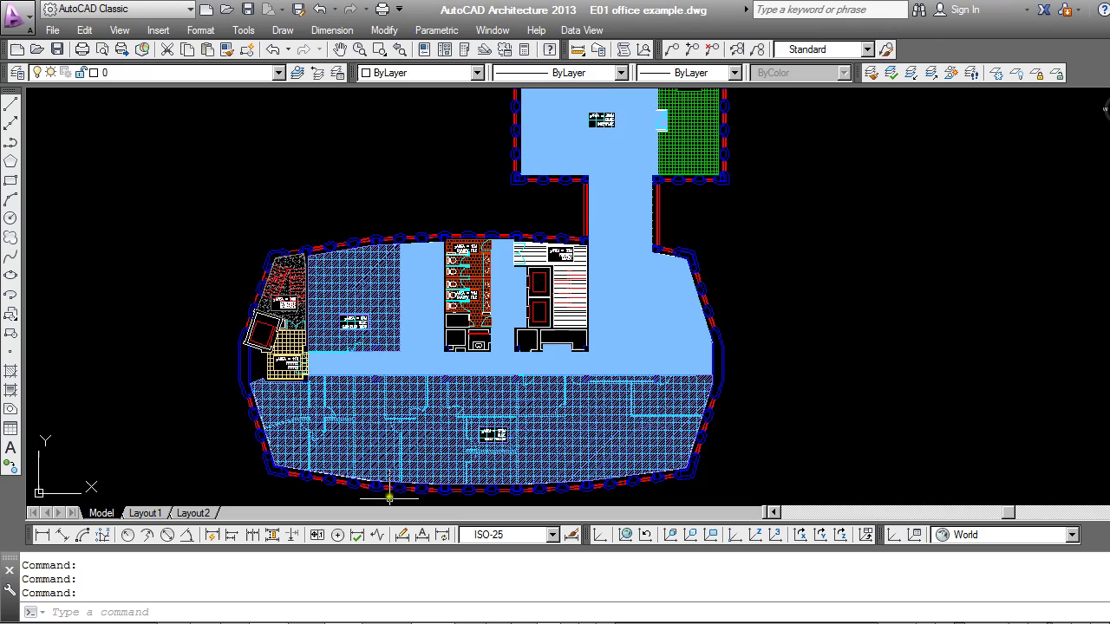
- Restore the saved Building Shell layer state from the Layer States Manager
middle_drag(391, 496, 397, 438)
scroll(391, 314, up, 2)
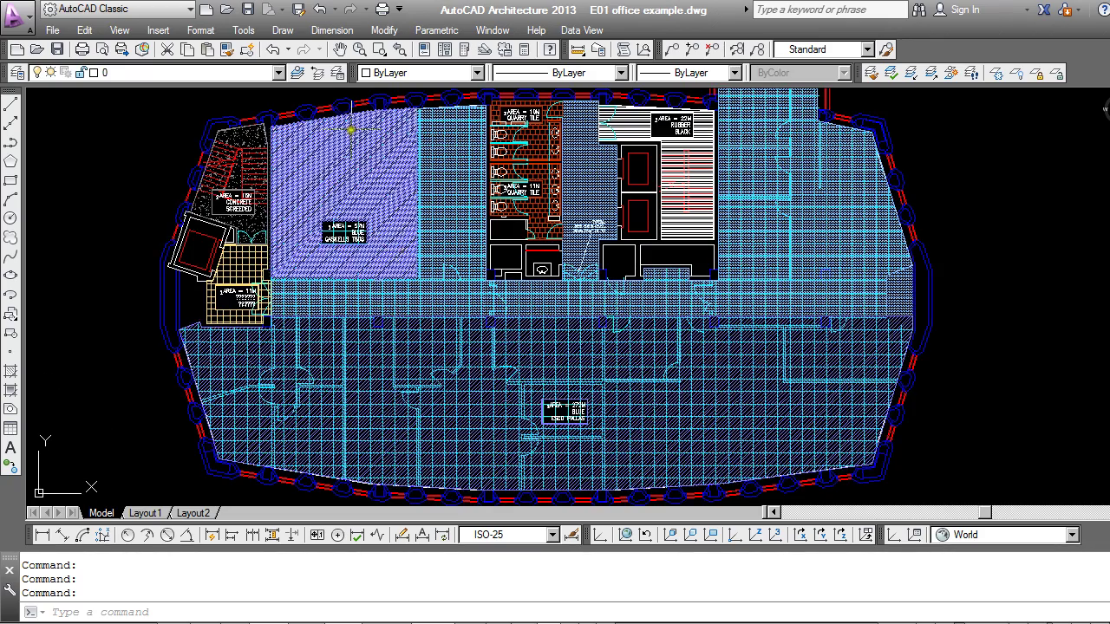
click(337, 73)
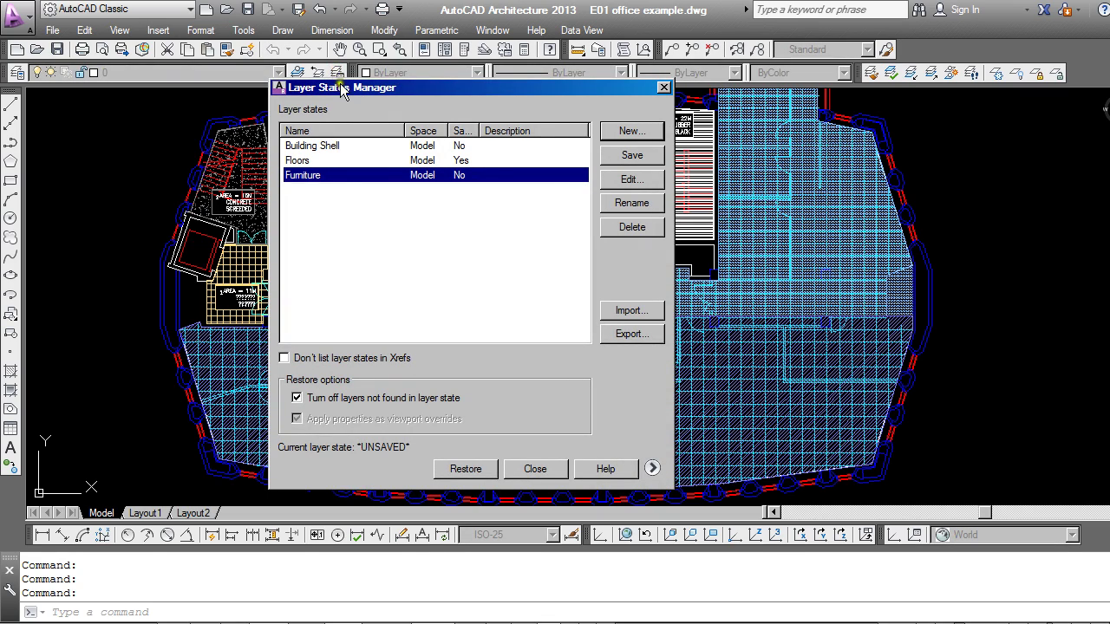
drag(341, 91, 662, 107)
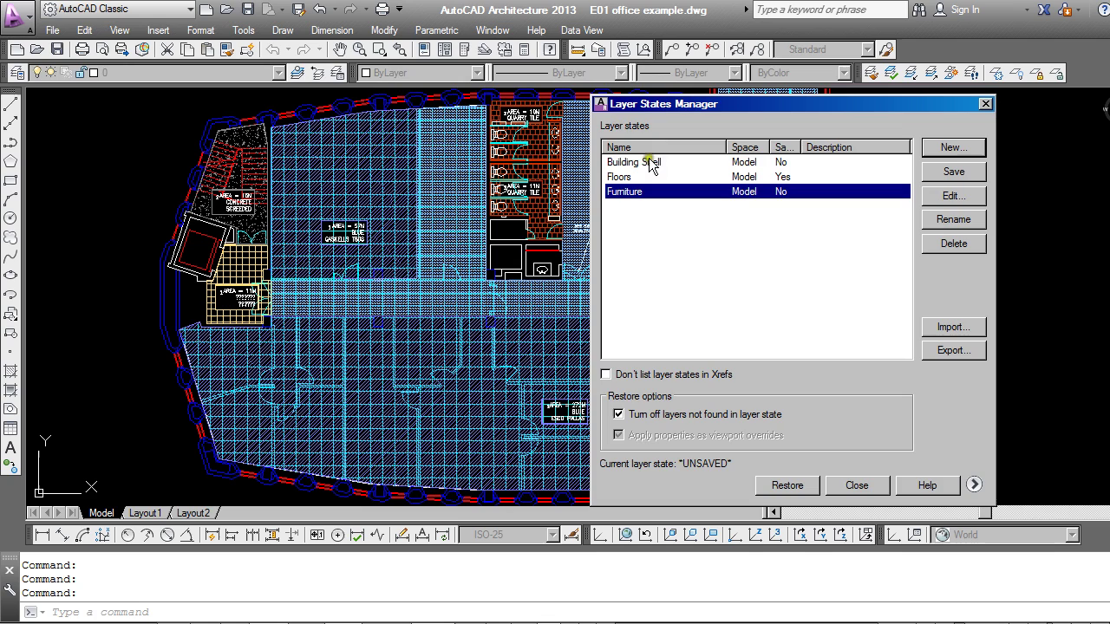
click(643, 162)
click(799, 488)
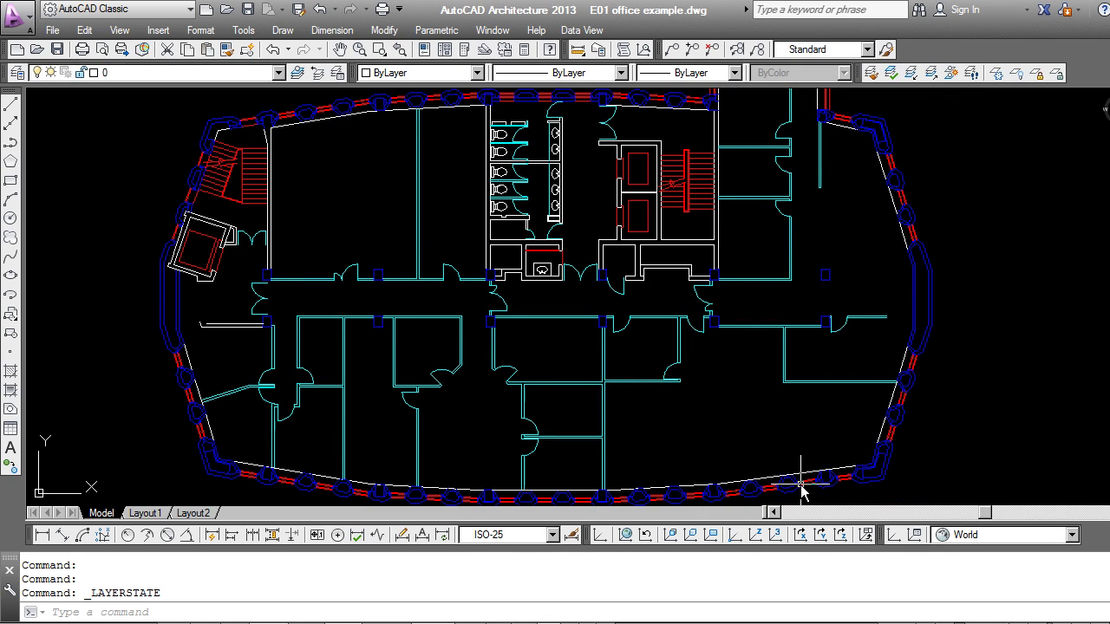
- Restore the Furniture layer state in place of the Building Shell state
click(338, 73)
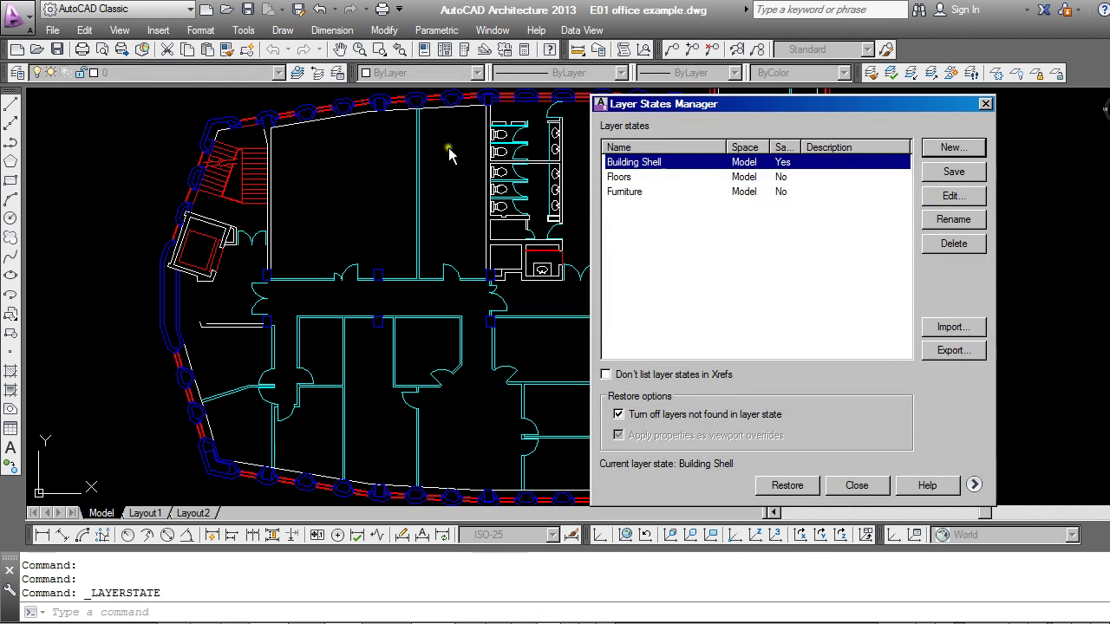
click(627, 193)
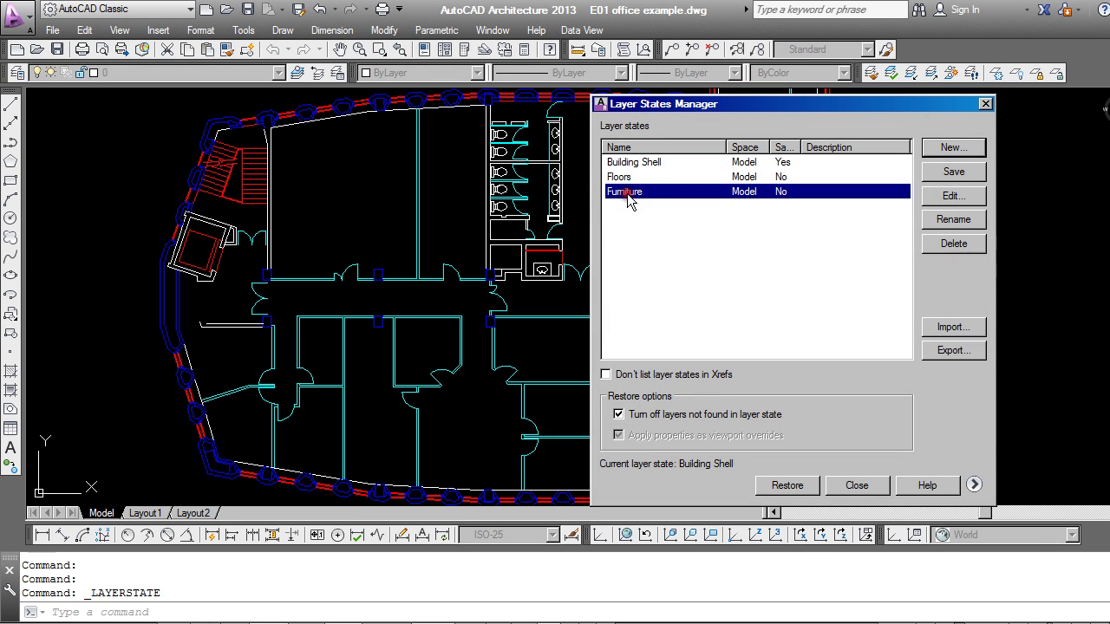
click(800, 490)
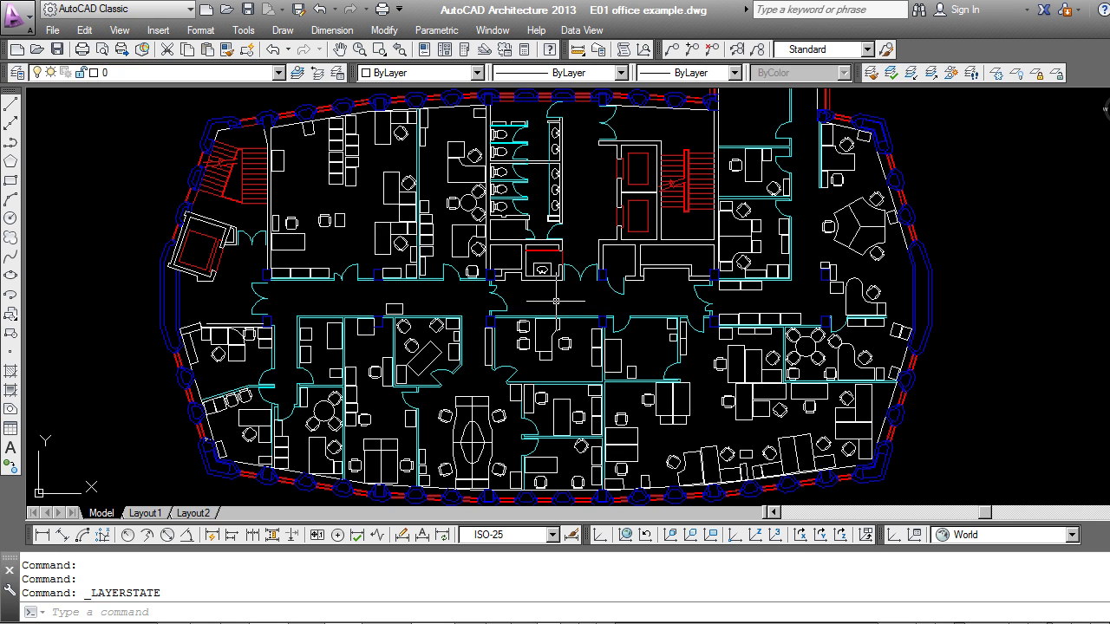
- Open the Layer Properties Manager and the Layer States Manager, and move the states dialog clear of the layer list
scroll(555, 301, down, 3)
middle_drag(719, 218, 681, 277)
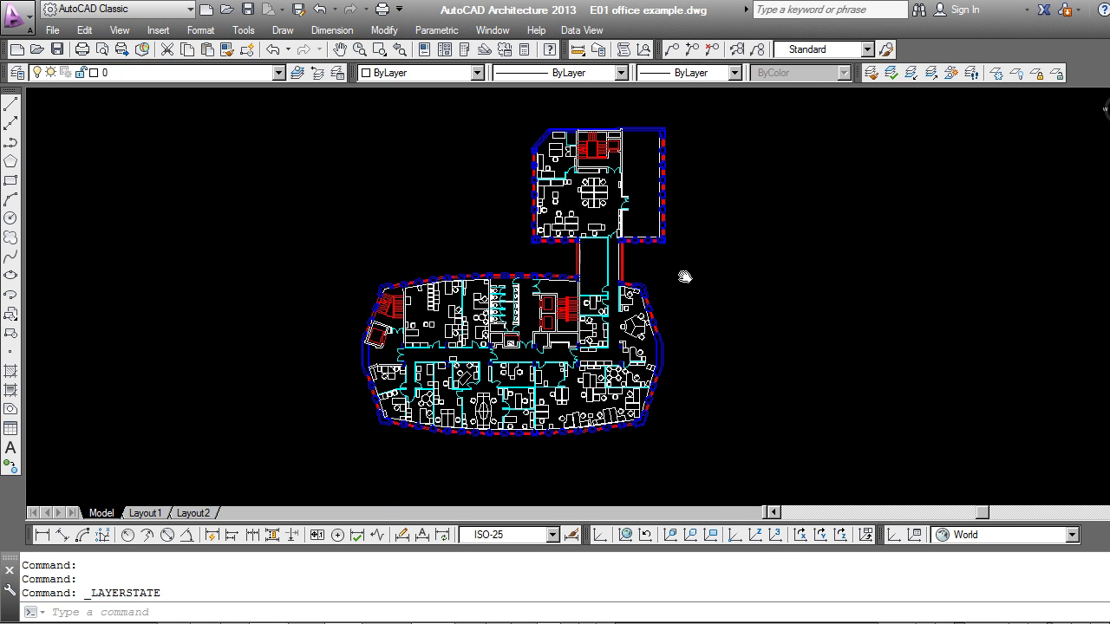
click(17, 73)
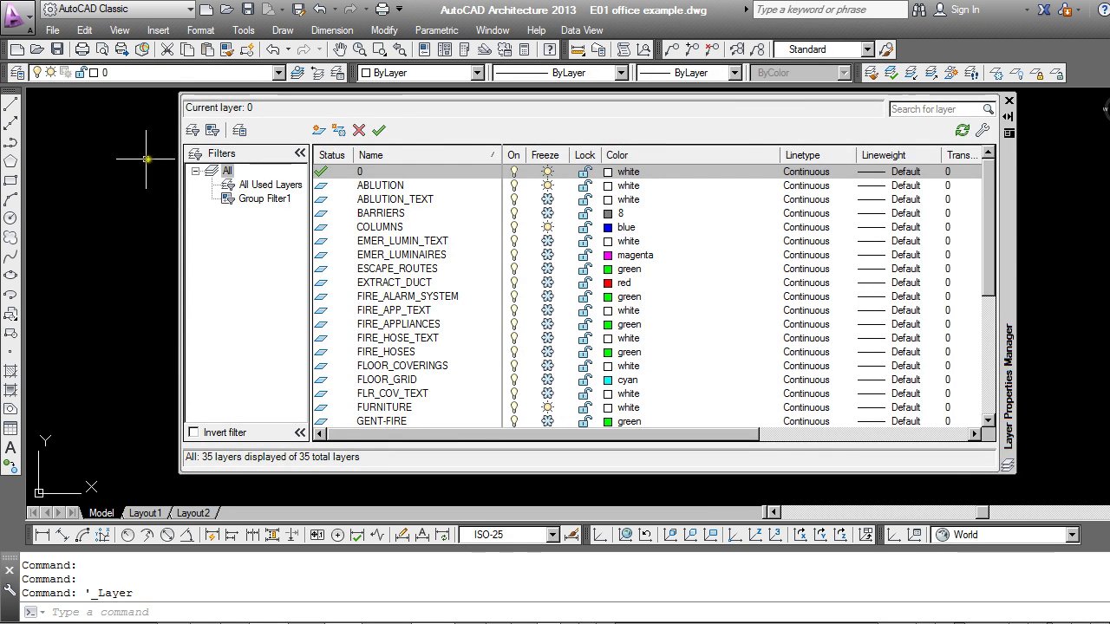
click(240, 131)
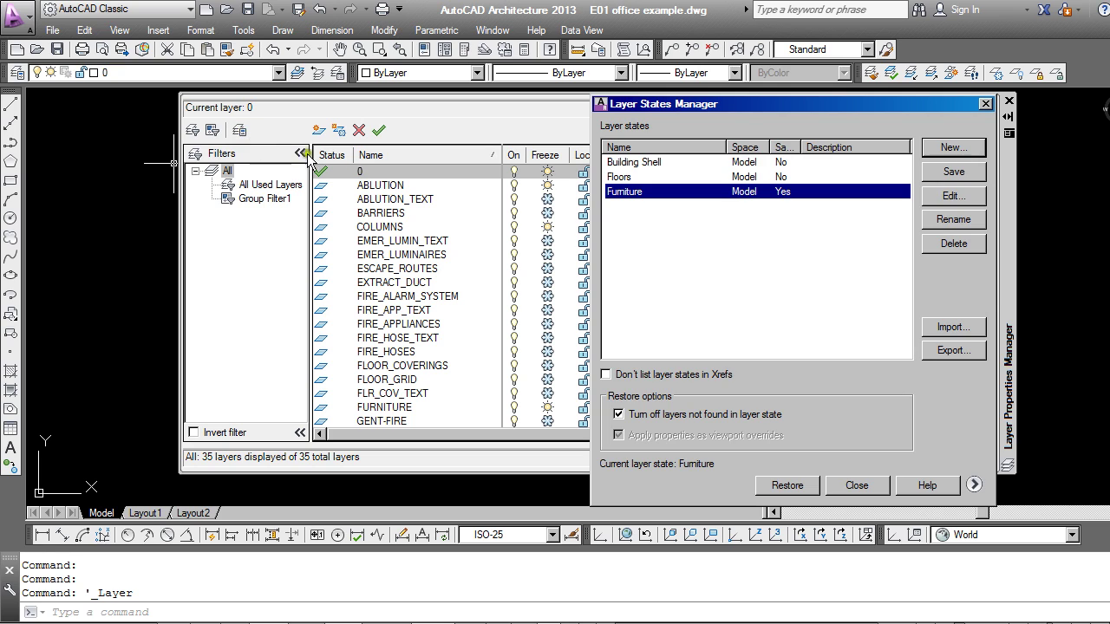
click(971, 149)
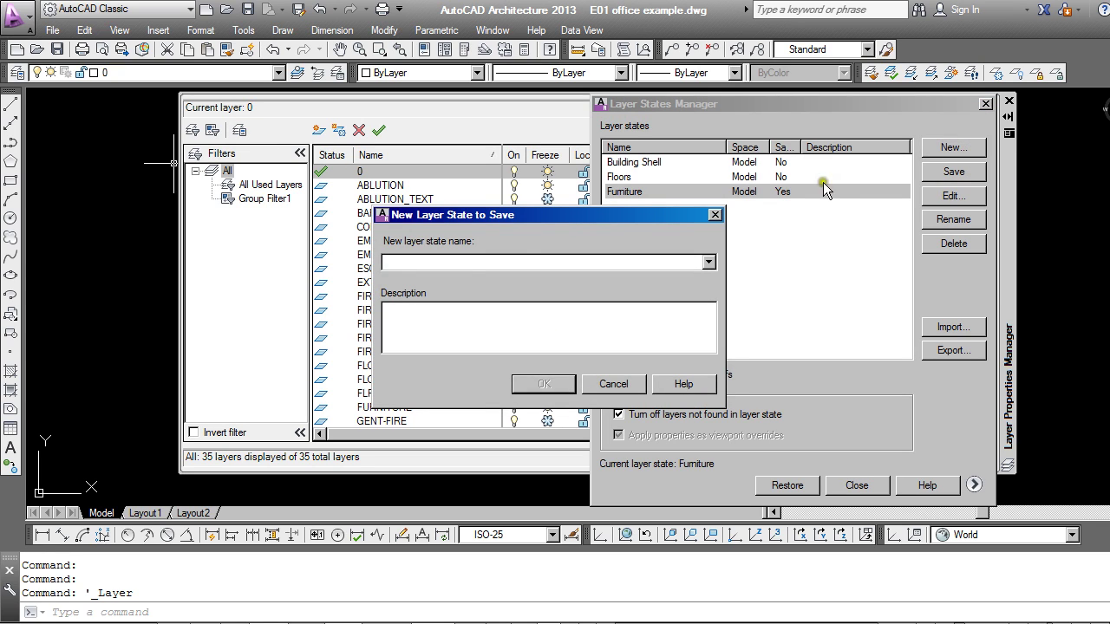
click(612, 384)
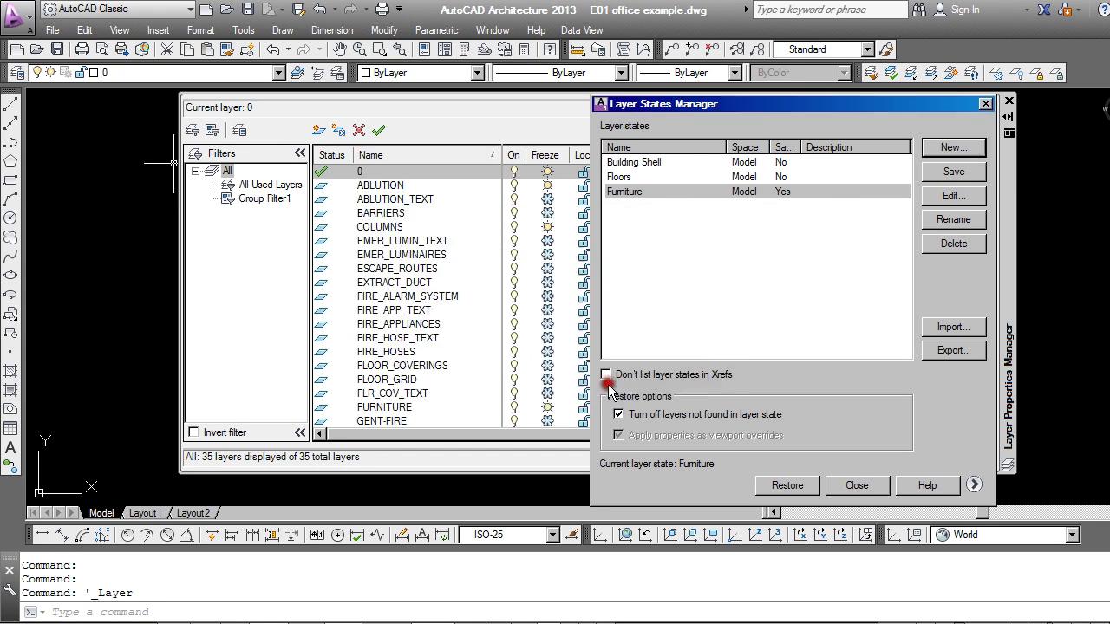
drag(705, 105, 888, 100)
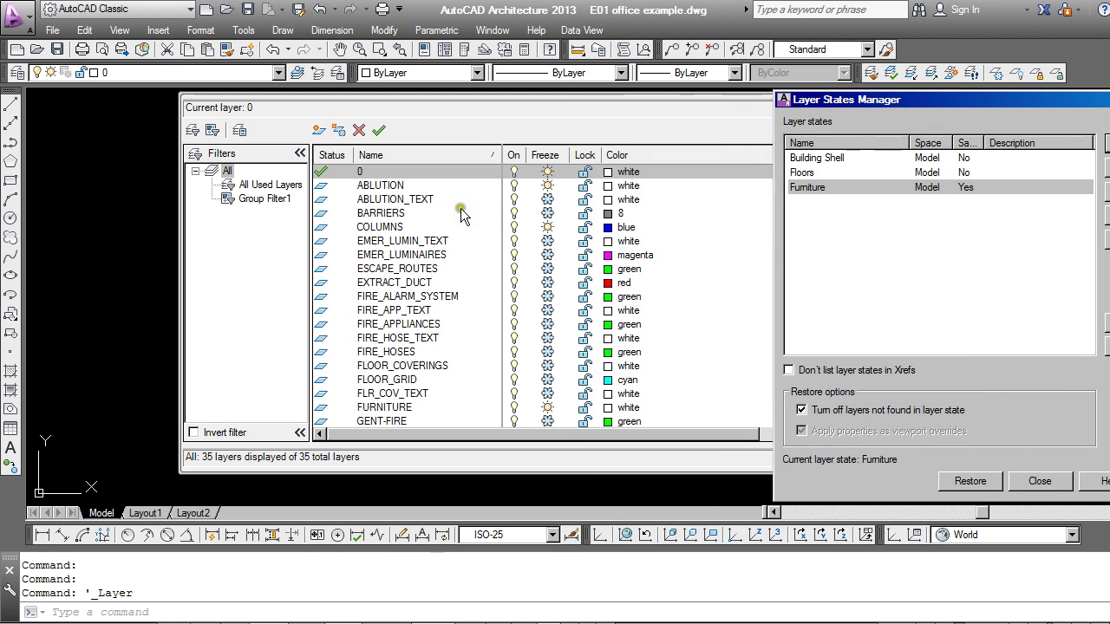